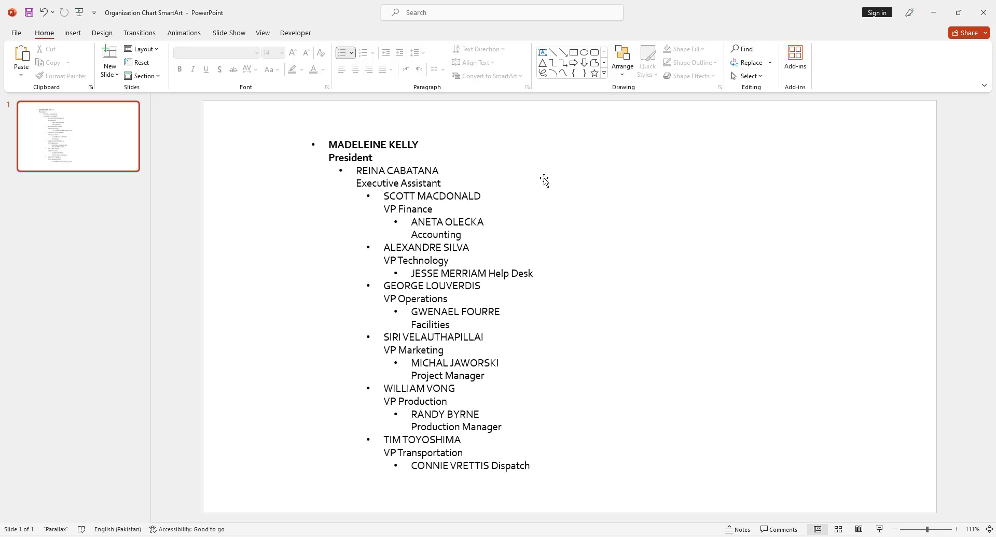
- Shift the bulleted staff list text box slightly up and to the left on the slide
{"action": "left_click", "coordinate": [428, 195]}
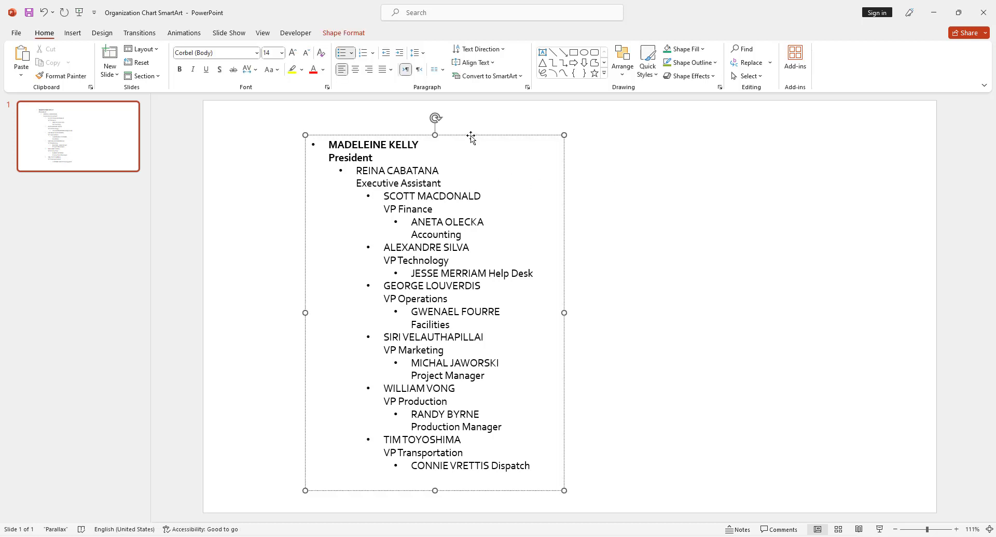
{"action": "left_click_drag", "start_coordinate": [473, 138], "coordinate": [428, 132]}
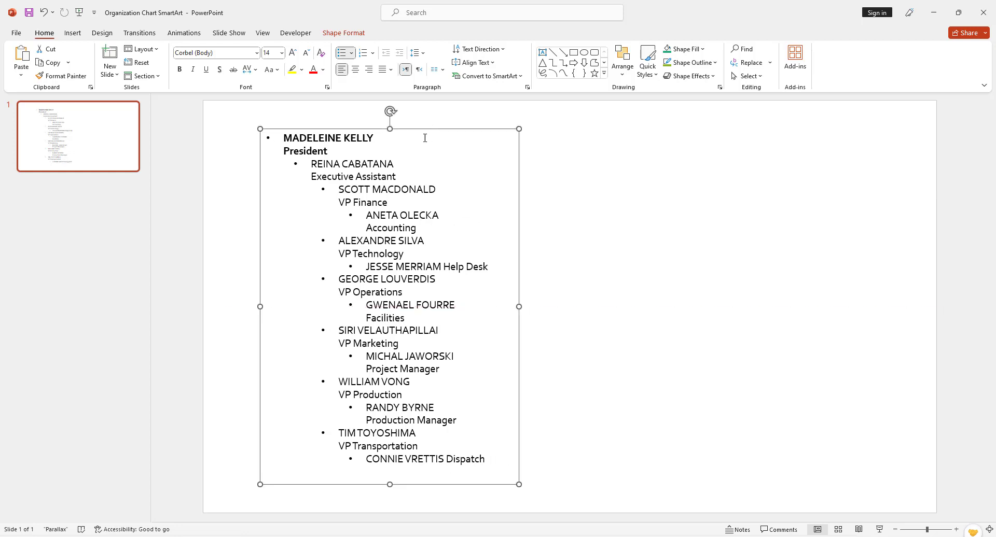
- Italicise the Executive Assistant line, undo it, then reselect the top person's name and title
{"action": "left_click", "coordinate": [425, 138]}
{"action": "triple_click", "coordinate": [337, 153]}
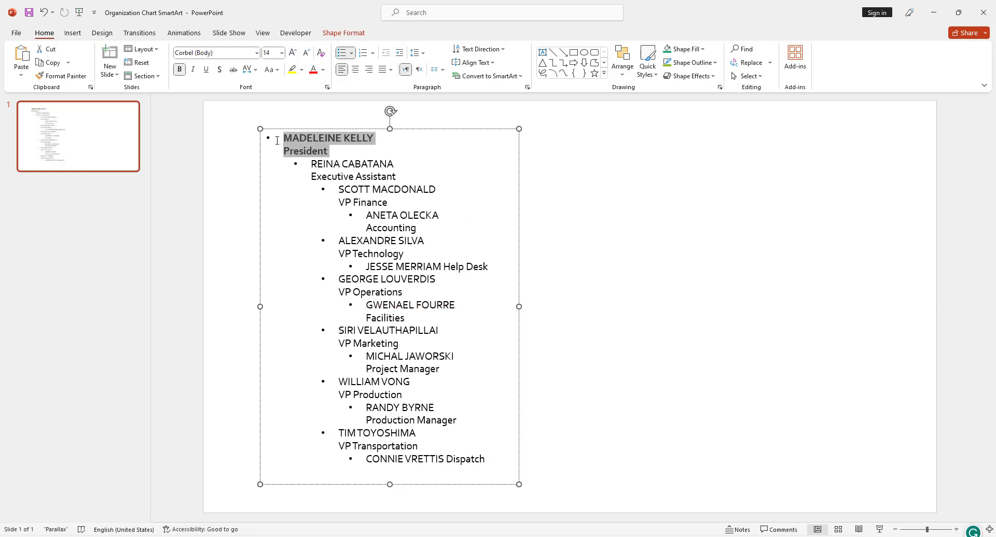
{"action": "triple_click", "coordinate": [351, 176]}
{"action": "left_click", "coordinate": [342, 155]}
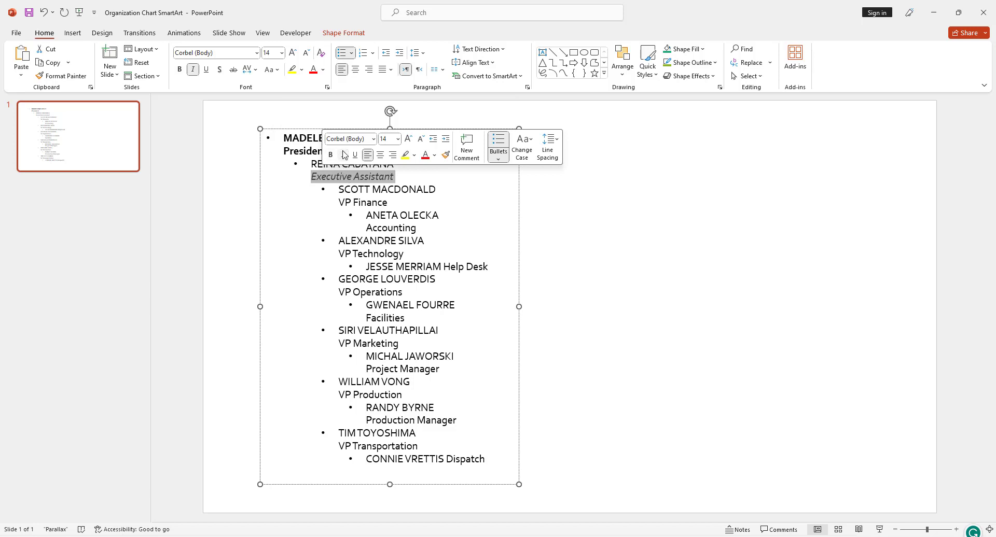
{"action": "left_click", "coordinate": [342, 155]}
{"action": "left_click", "coordinate": [634, 220]}
{"action": "left_click", "coordinate": [338, 148]}
{"action": "left_click_drag", "start_coordinate": [338, 149], "coordinate": [285, 141]}
- Append '/CEO' to the top title so it reads 'President/CEO', then check the entries below
{"action": "left_click", "coordinate": [356, 150]}
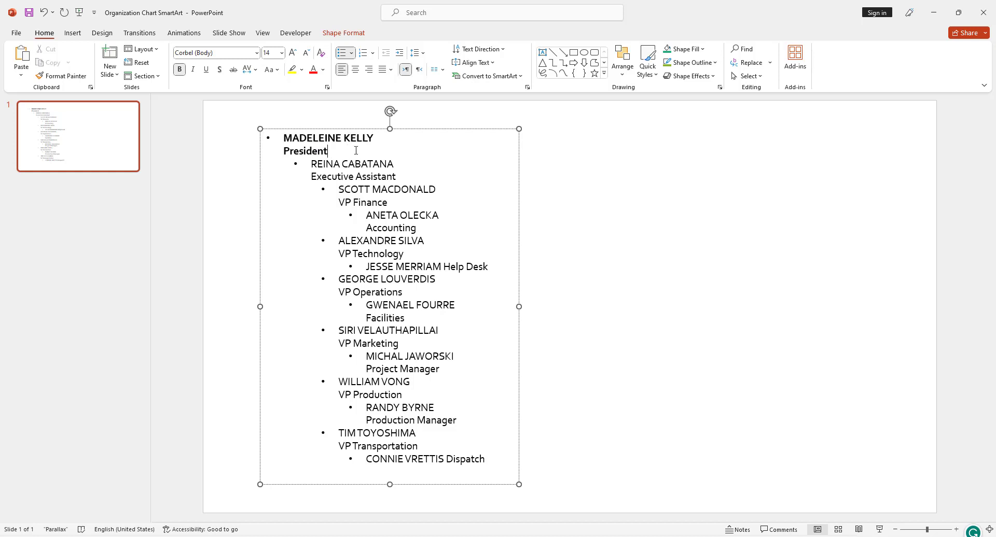
{"action": "type", "text": "?"}
{"action": "type", "text": "/"}
{"action": "type", "text": "CEO"}
{"action": "left_click_drag", "start_coordinate": [397, 175], "coordinate": [317, 168]}
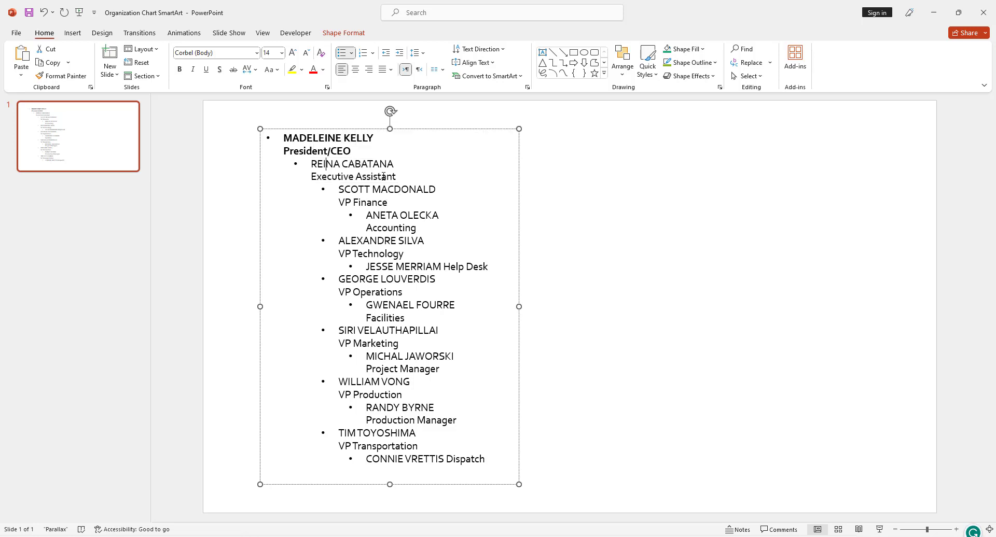
{"action": "left_click_drag", "start_coordinate": [403, 178], "coordinate": [276, 127]}
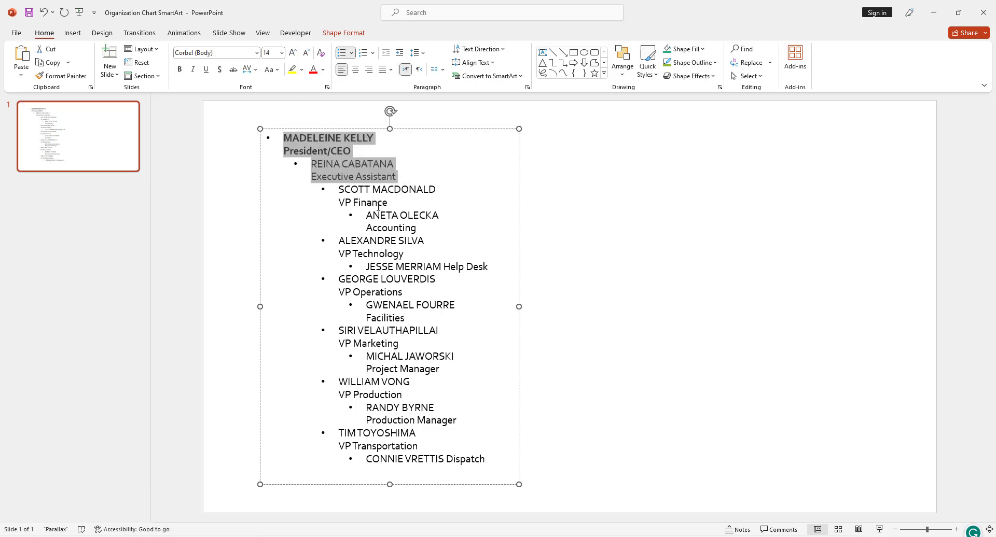
{"action": "left_click_drag", "start_coordinate": [389, 203], "coordinate": [340, 186]}
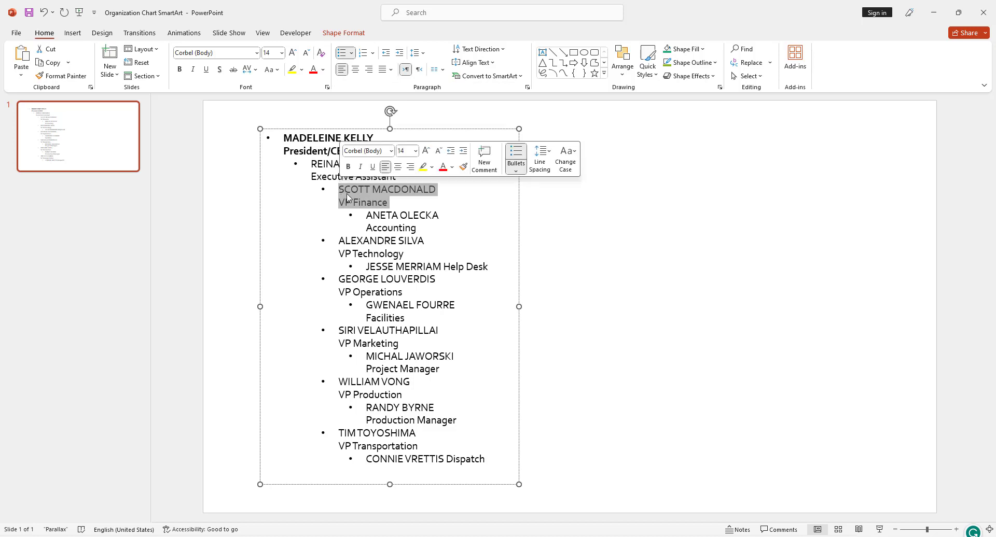
{"action": "left_click", "coordinate": [345, 190]}
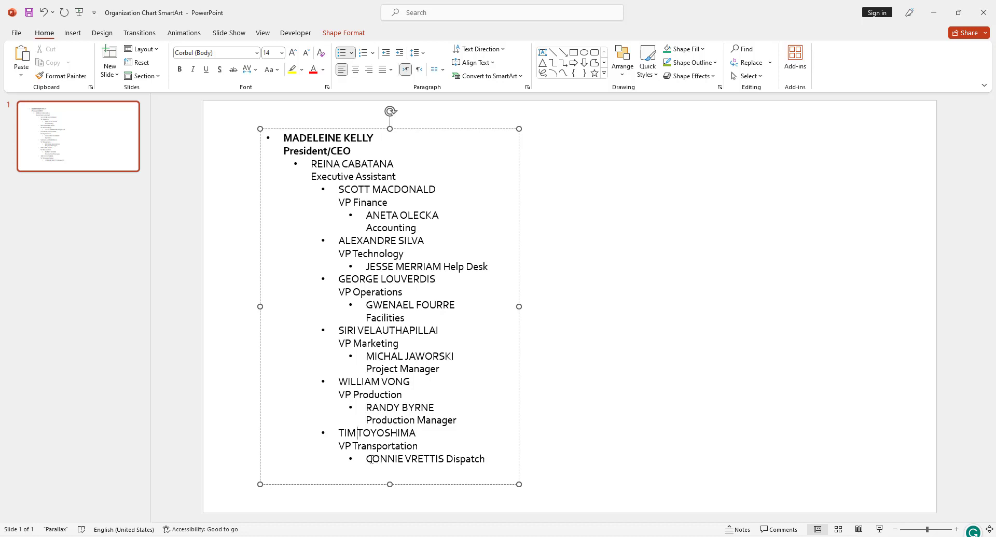
- Add a 'Name & Role' bullet after the Dispatch line at the bottom of the list
{"action": "triple_click", "coordinate": [410, 463]}
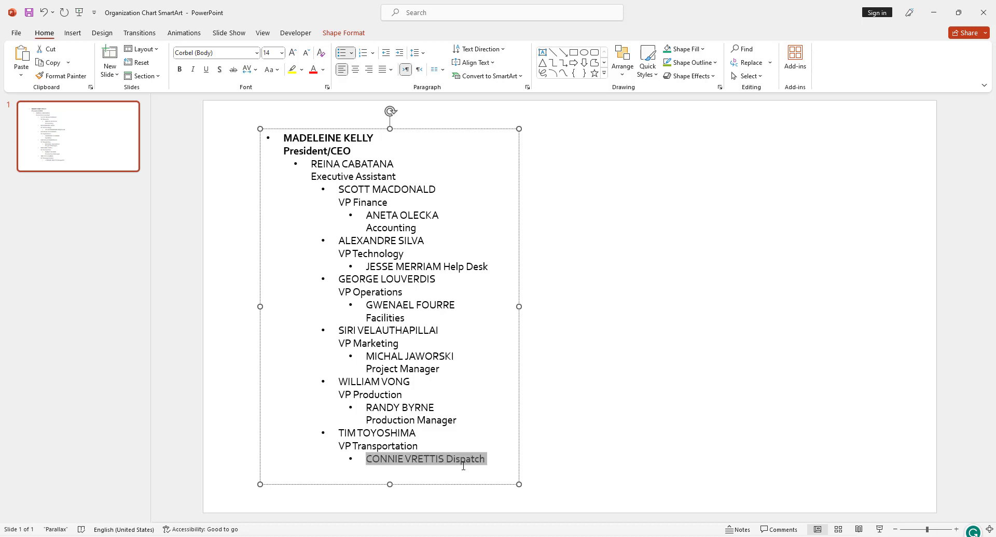
{"action": "left_click", "coordinate": [485, 459]}
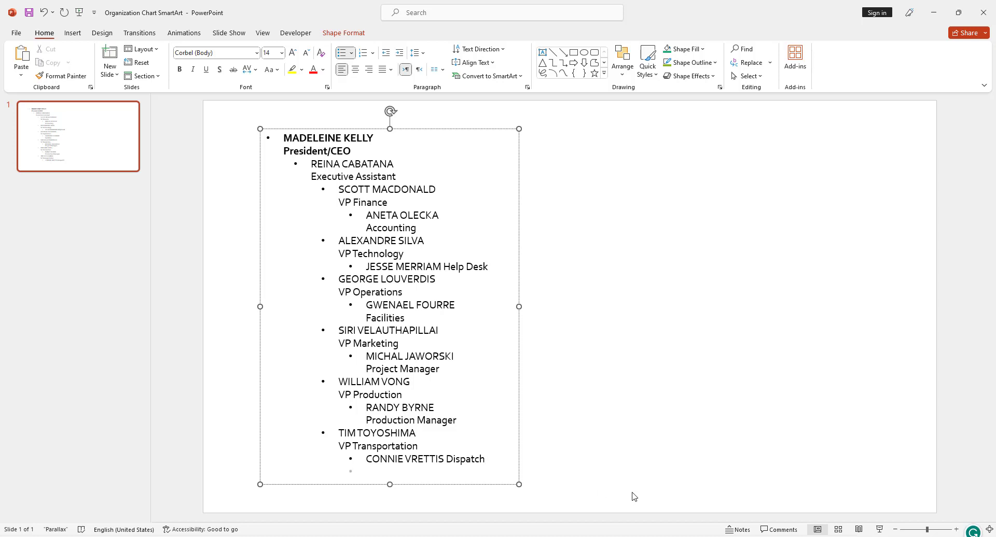
{"action": "type", "text": "Name & Role"}
{"action": "left_click", "coordinate": [712, 413]}
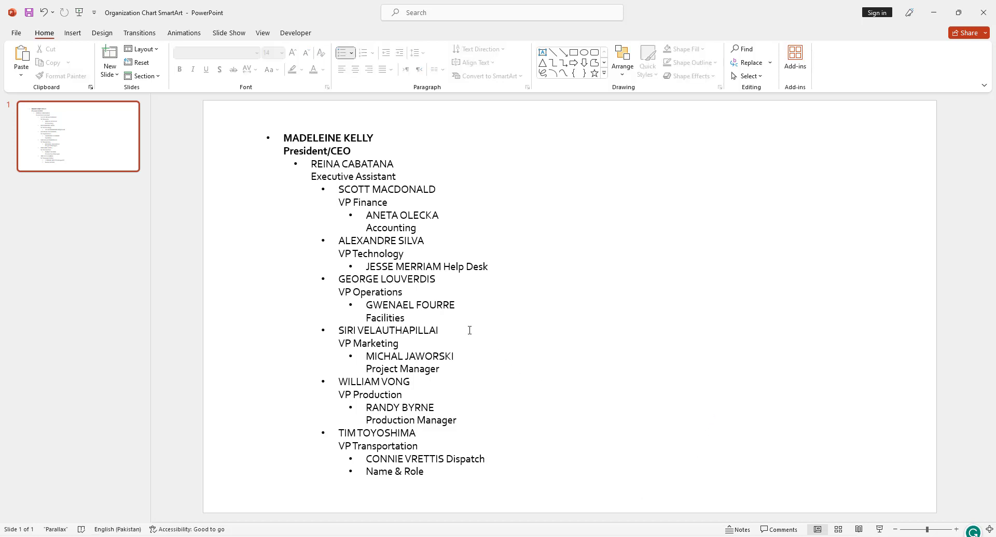
{"action": "left_click", "coordinate": [405, 305]}
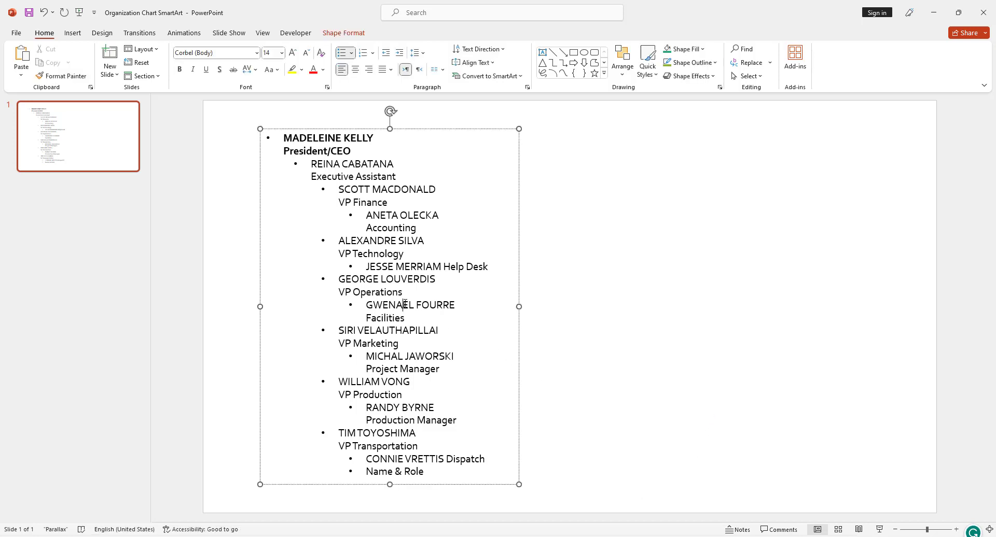
{"action": "left_click", "coordinate": [520, 198]}
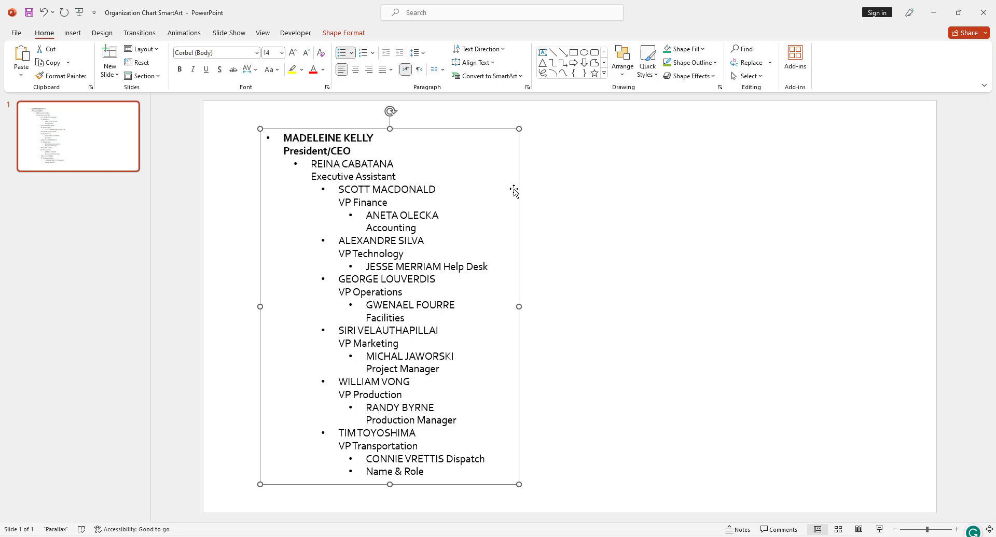
{"action": "left_click", "coordinate": [579, 188]}
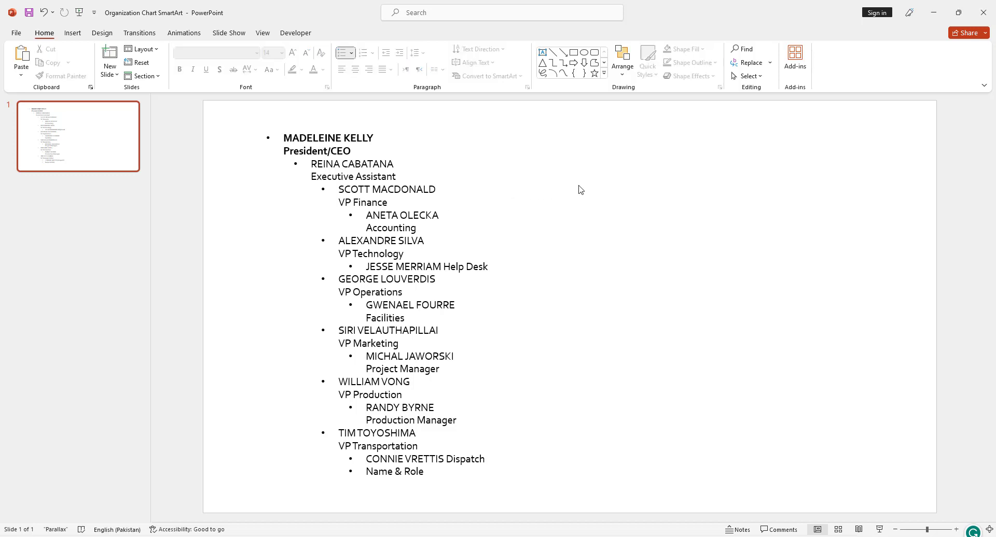
- Duplicate the staff-list slide twice with Ctrl+D
{"action": "left_click", "coordinate": [136, 149]}
{"action": "key", "text": "ctrl+d"}
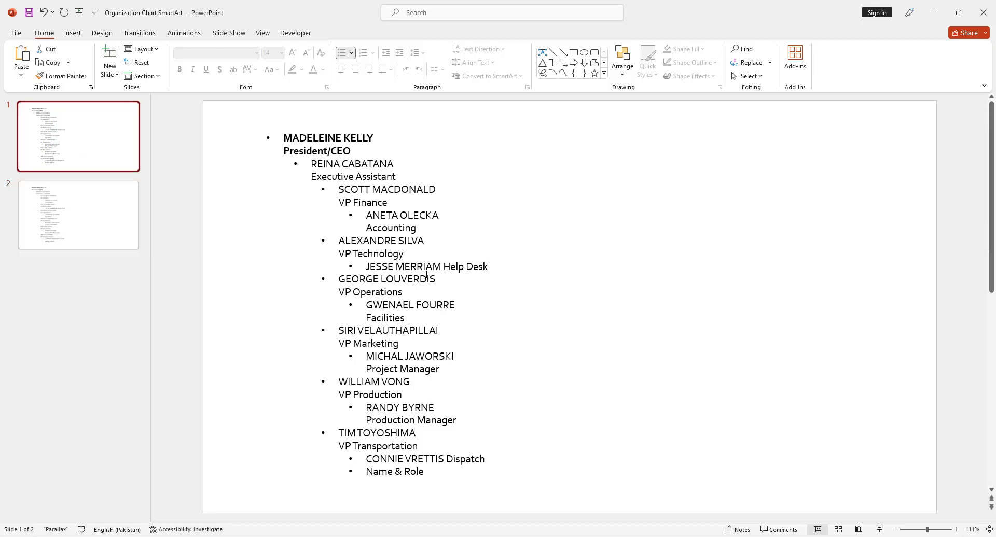
{"action": "left_click", "coordinate": [426, 275]}
{"action": "left_click", "coordinate": [118, 195]}
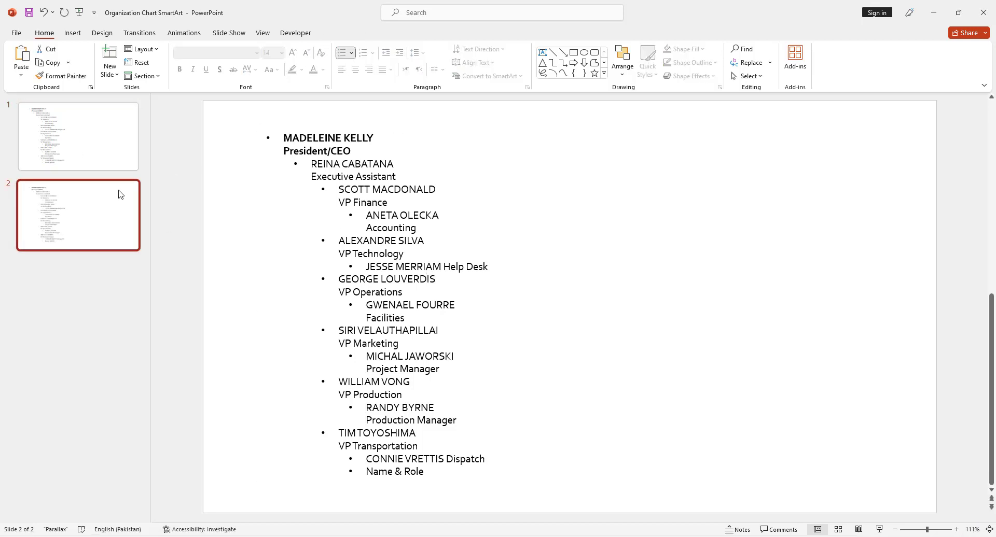
{"action": "key", "text": "ctrl+d"}
- Page through slides 1 to 3 to check the copies, ending back on slide 1
{"action": "left_click", "coordinate": [73, 115]}
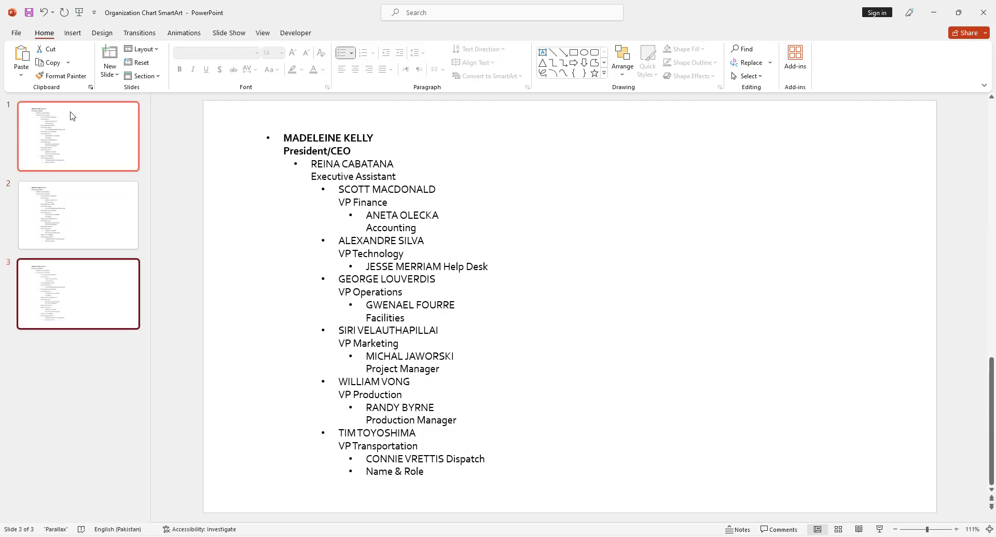
{"action": "left_click", "coordinate": [89, 198]}
{"action": "left_click", "coordinate": [95, 290]}
{"action": "left_click", "coordinate": [97, 245]}
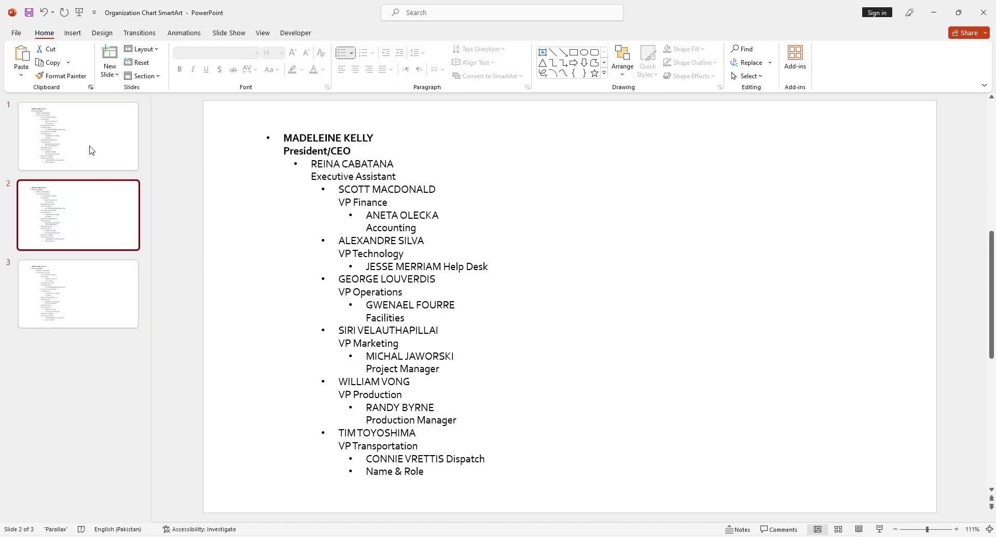
{"action": "left_click", "coordinate": [88, 129]}
{"action": "left_click", "coordinate": [94, 220]}
{"action": "left_click", "coordinate": [95, 283]}
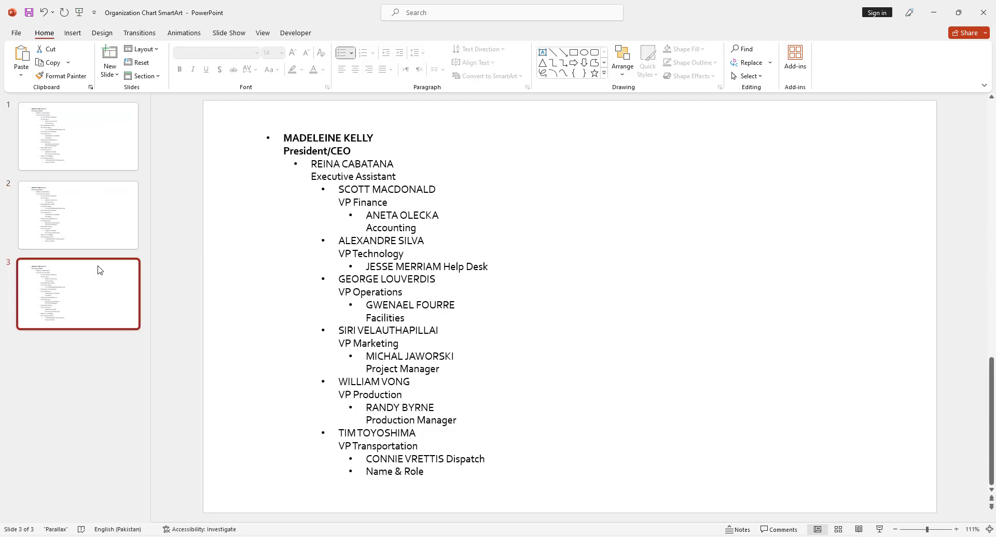
{"action": "left_click", "coordinate": [89, 144]}
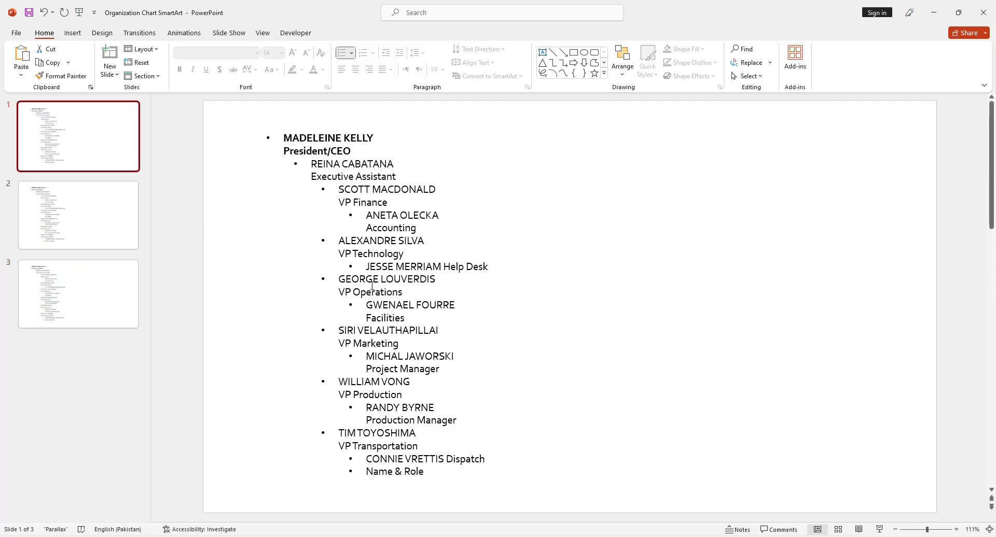
- Bring up Convert to SmartArt from the right-click menu of slide 1's staff list text
{"action": "left_click", "coordinate": [398, 241]}
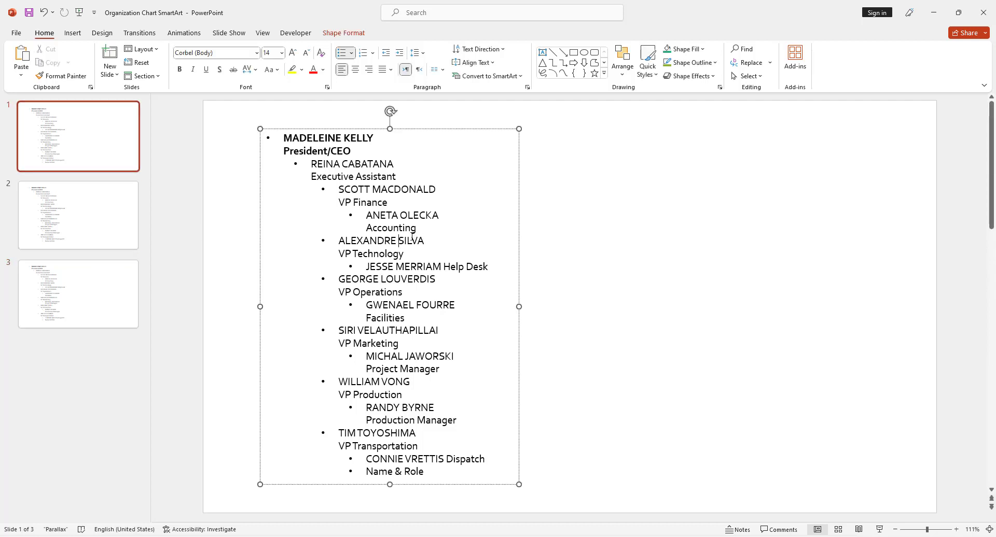
{"action": "left_click", "coordinate": [427, 129]}
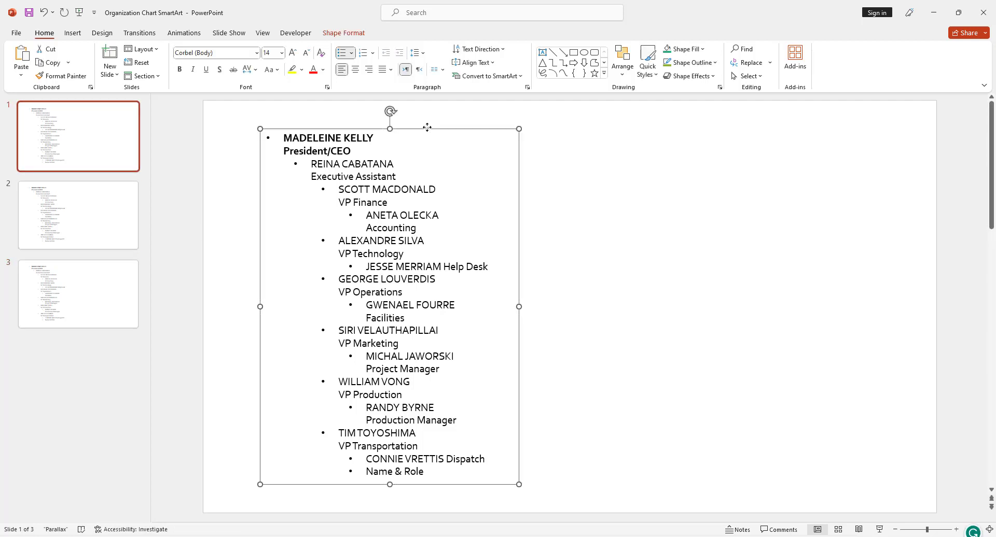
{"action": "left_click", "coordinate": [388, 229]}
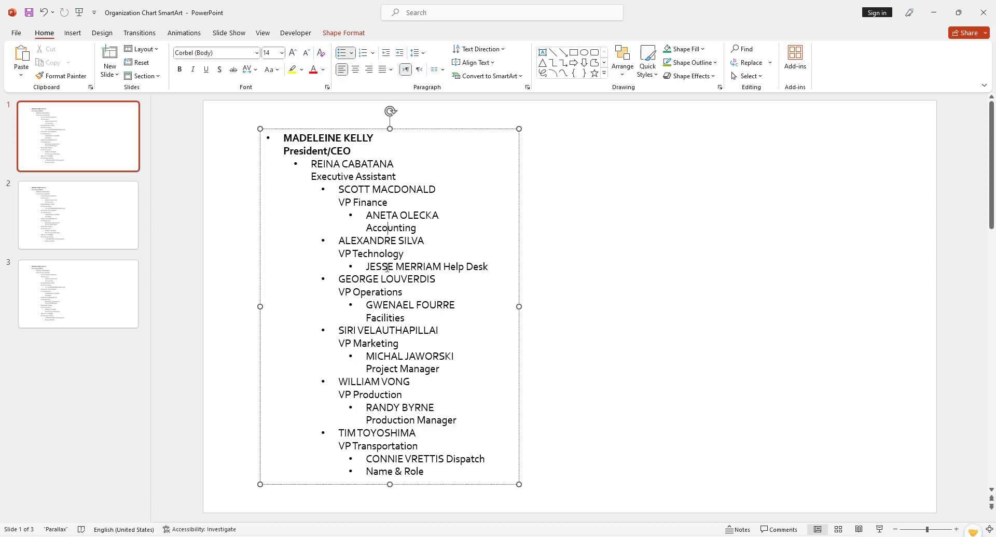
{"action": "right_click", "coordinate": [392, 226]}
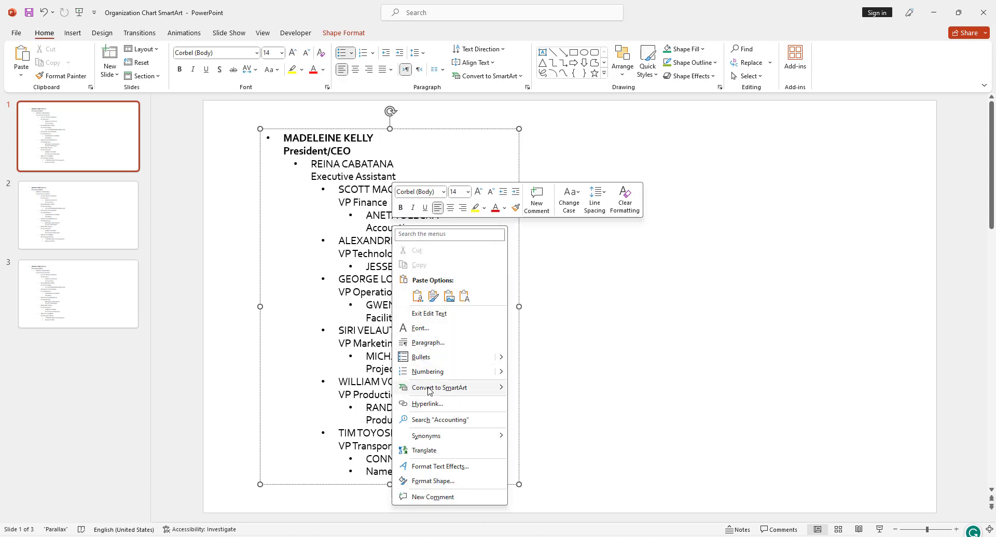
{"action": "mouse_move", "coordinate": [413, 388]}
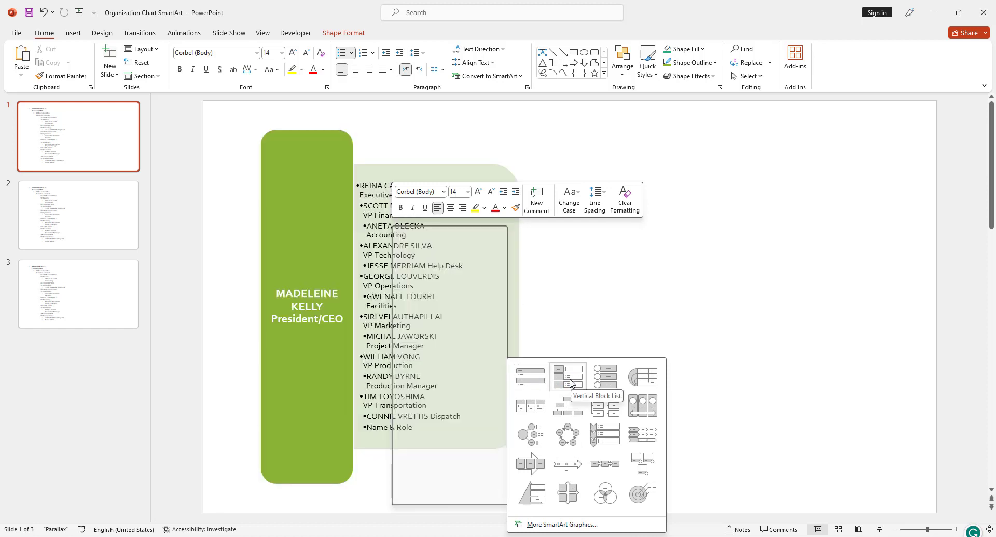
- Preview Vertical Block List, then apply the Organization Chart layout to the list
{"action": "left_click", "coordinate": [525, 372]}
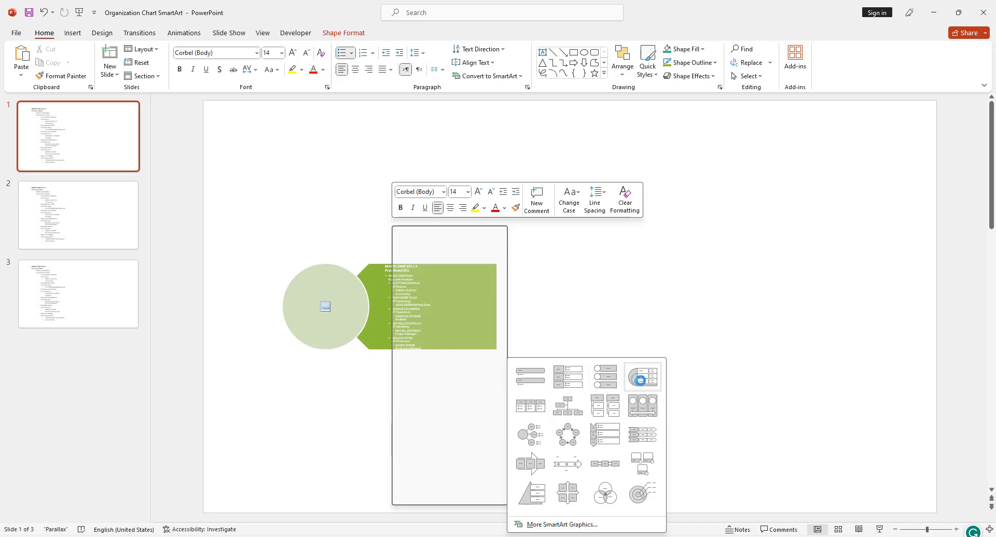
{"action": "left_click", "coordinate": [568, 408]}
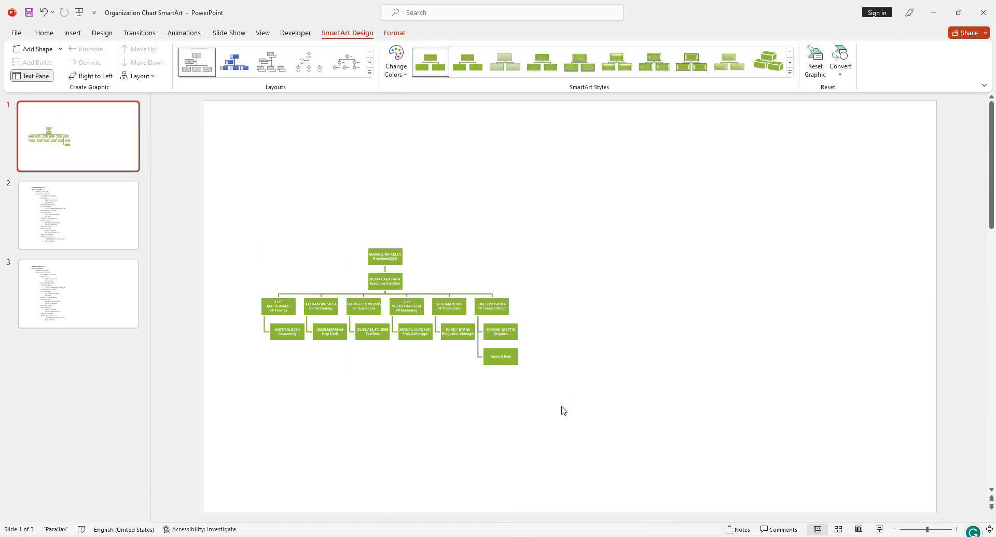
- Widen the org chart's frame and move it higher so the hierarchy fills the slide
{"action": "left_click", "coordinate": [494, 361]}
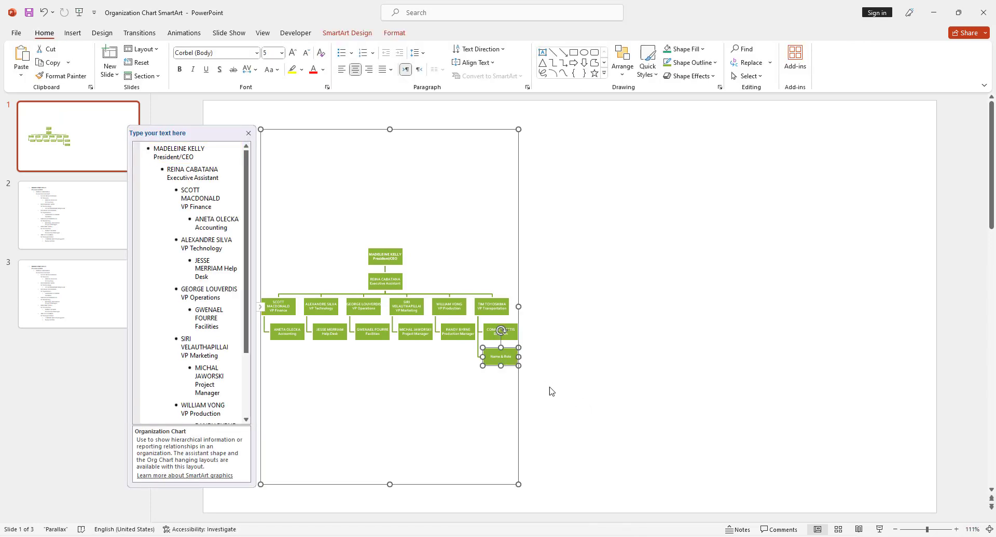
{"action": "left_click", "coordinate": [587, 418]}
{"action": "left_click", "coordinate": [517, 366]}
{"action": "left_click_drag", "start_coordinate": [518, 485], "coordinate": [902, 520]}
{"action": "scroll", "coordinate": [674, 369], "scroll_direction": "down", "scroll_amount": 5, "text": "ctrl"}
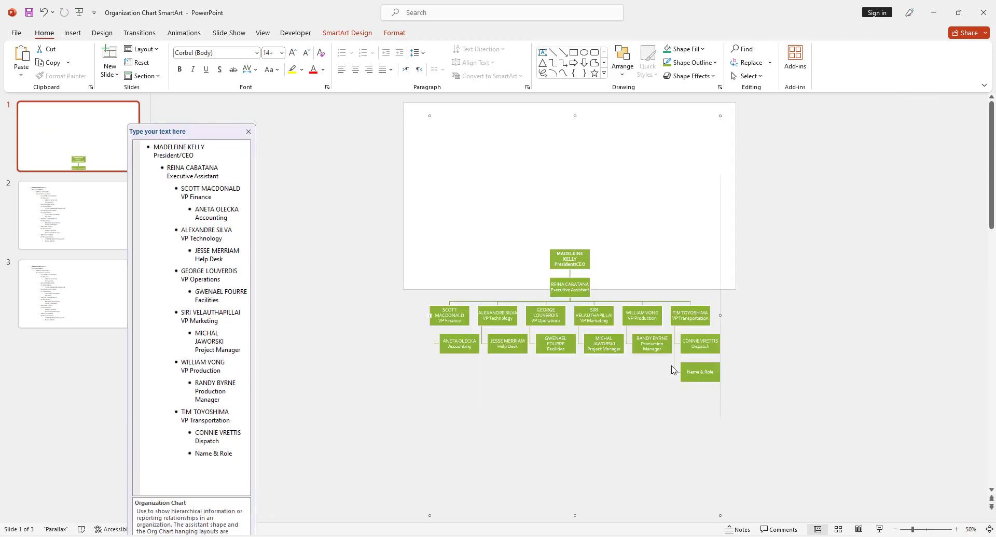
{"action": "left_click_drag", "start_coordinate": [592, 517], "coordinate": [589, 372]}
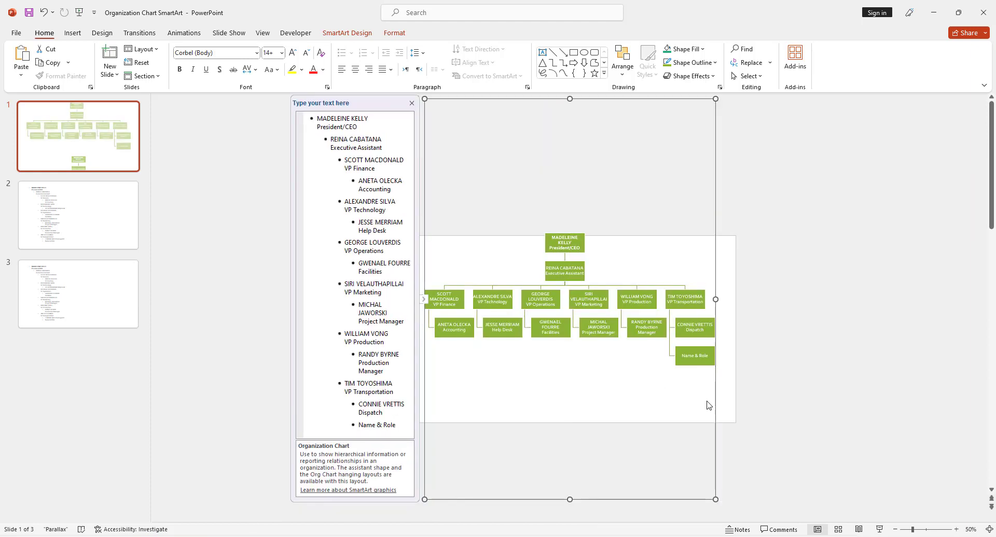
{"action": "left_click_drag", "start_coordinate": [717, 200], "coordinate": [716, 213]}
{"action": "left_click", "coordinate": [835, 330]}
{"action": "scroll", "coordinate": [829, 327], "scroll_direction": "up", "scroll_amount": 6}
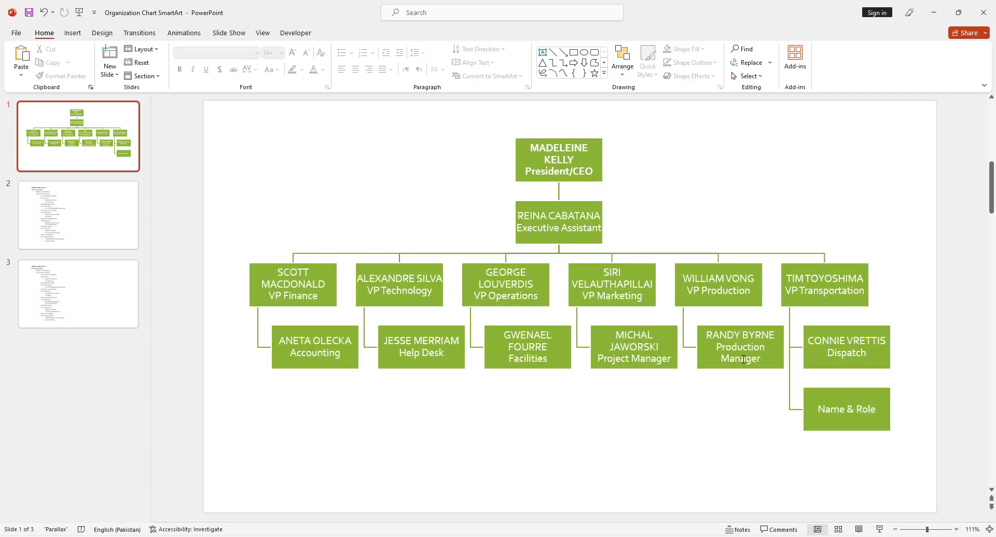
- Add a new shape after the Production Manager box using SmartArt Design's Add Shape After
{"action": "left_click", "coordinate": [765, 371]}
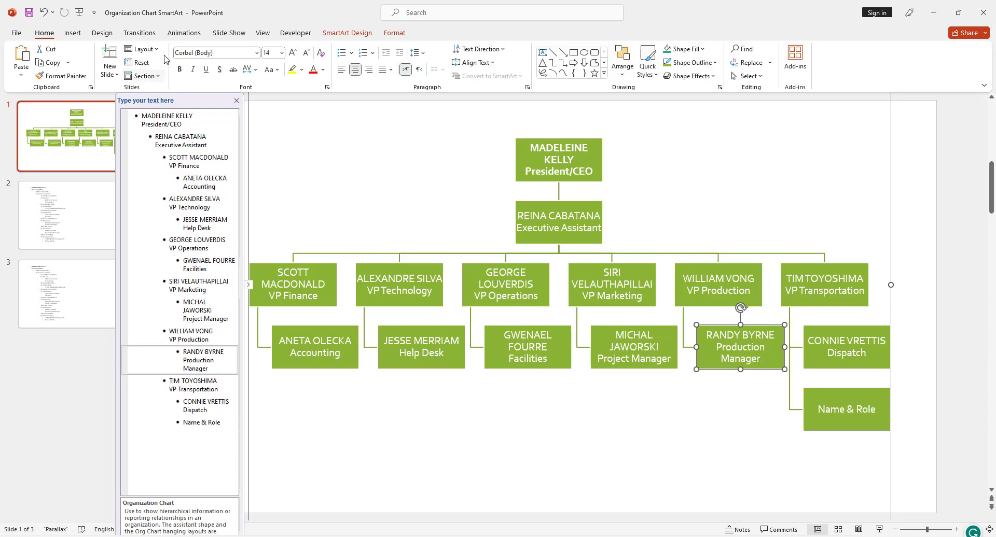
{"action": "left_click", "coordinate": [347, 33]}
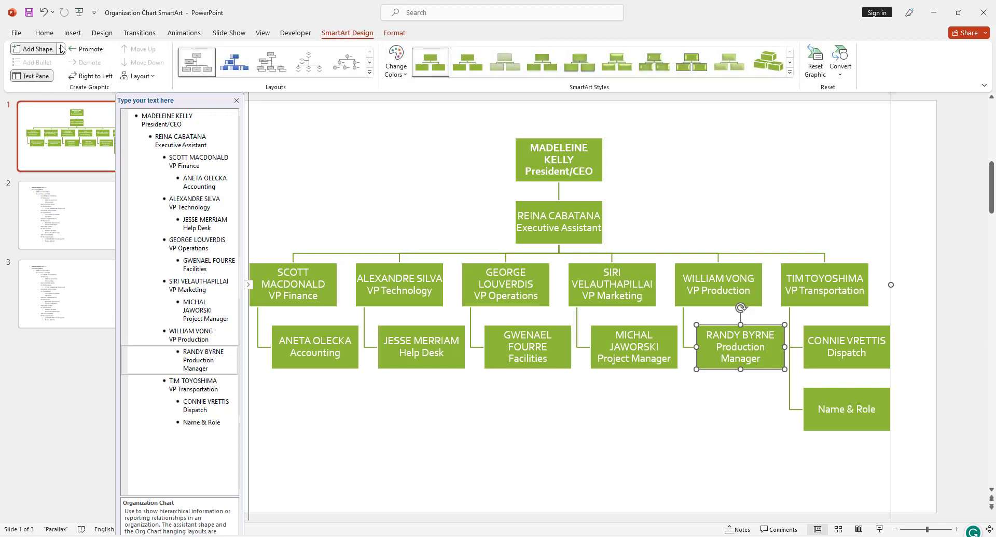
{"action": "left_click", "coordinate": [61, 49]}
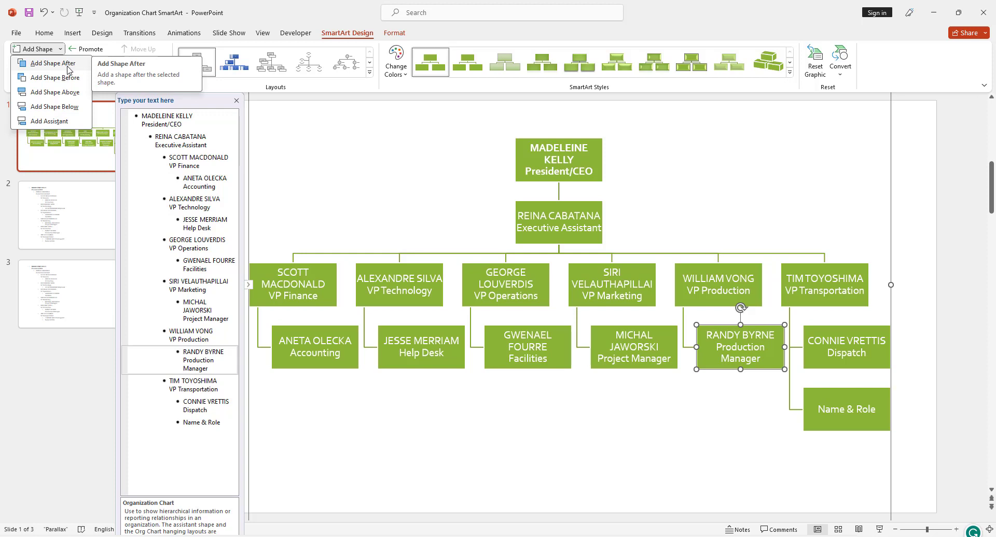
{"action": "left_click", "coordinate": [69, 68]}
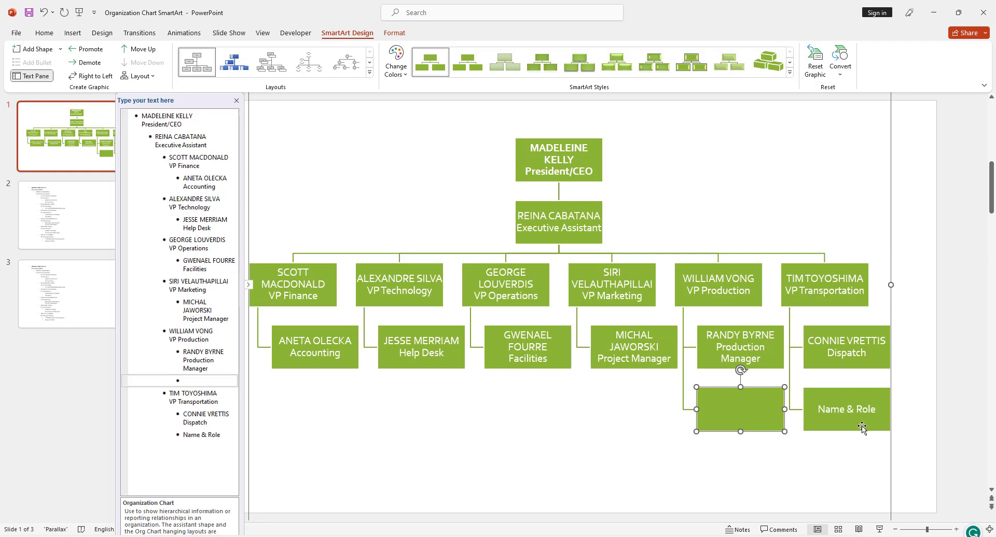
- Label the new box 'Name & Role', undoing an accidental extra box
{"action": "left_click", "coordinate": [853, 407]}
{"action": "triple_click", "coordinate": [854, 407]}
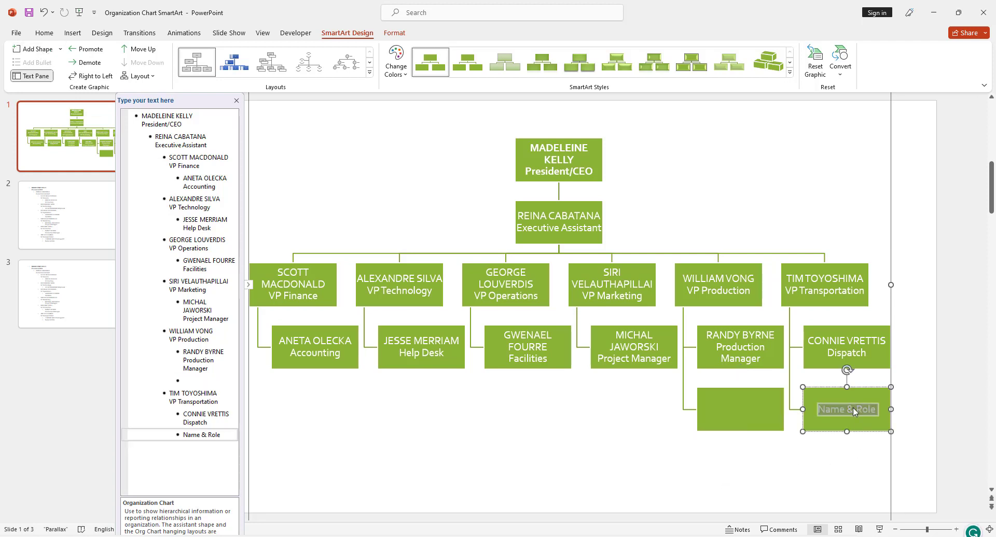
{"action": "left_click", "coordinate": [743, 405]}
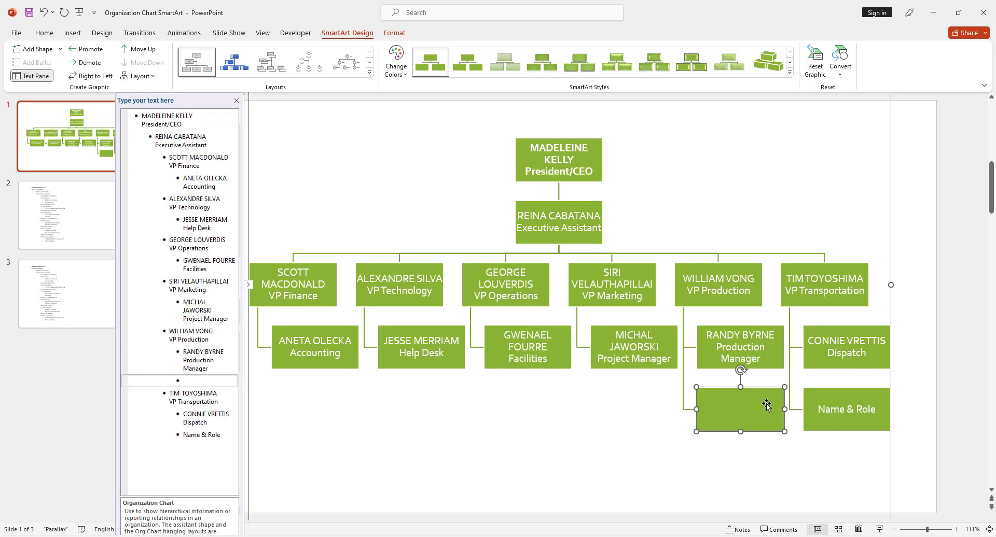
{"action": "key", "text": "ctrl+v"}
{"action": "left_click", "coordinate": [741, 390]}
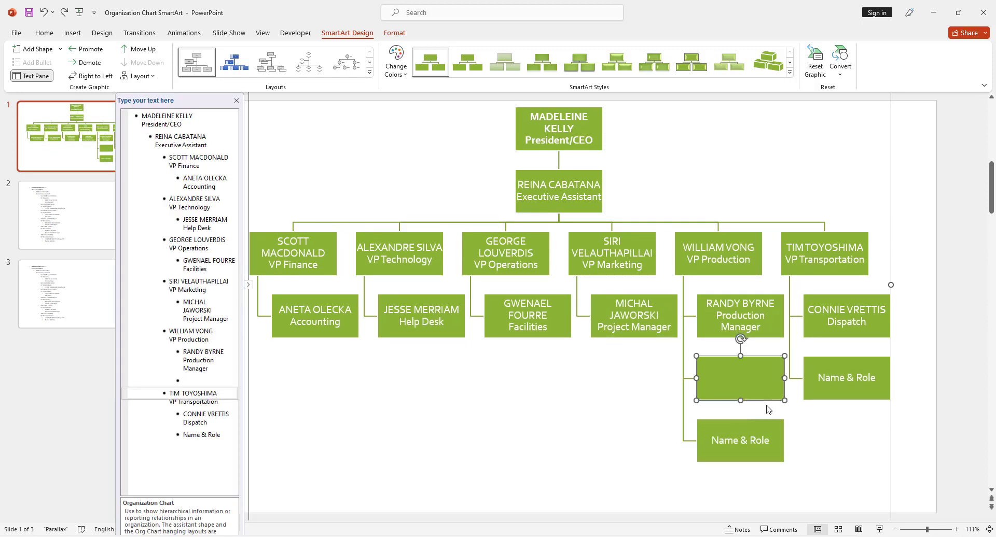
{"action": "key", "text": "ctrl+z"}
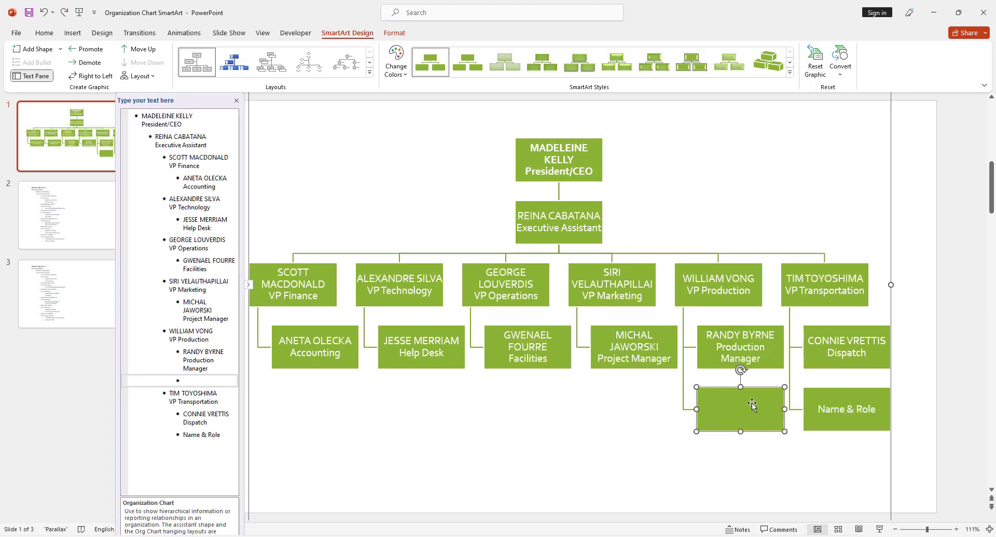
{"action": "type", "text": "Name & Role"}
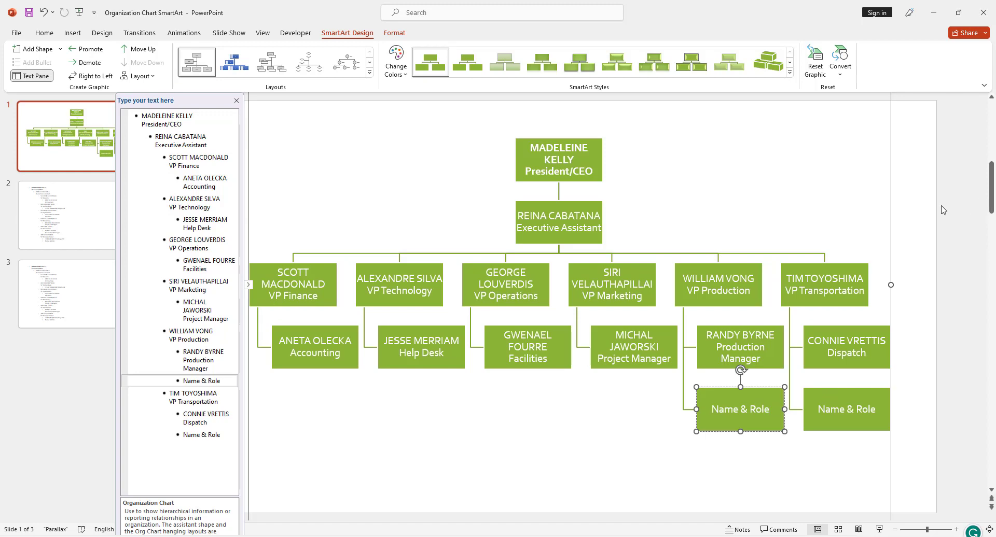
{"action": "key", "text": "Escape"}
{"action": "key", "text": "Escape"}
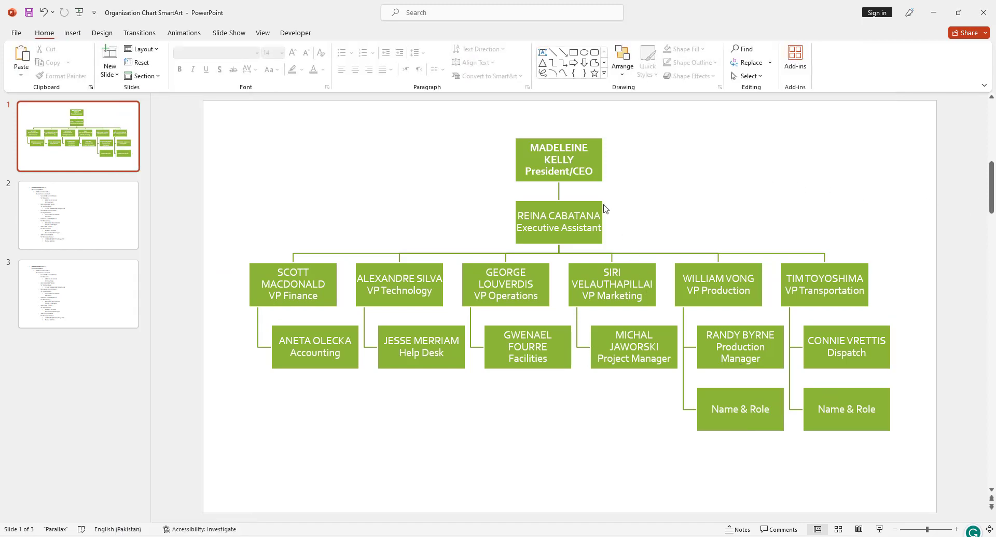
- Switch the President/CEO title from bold to italic, leaving the name above it bold
{"action": "left_click", "coordinate": [575, 168]}
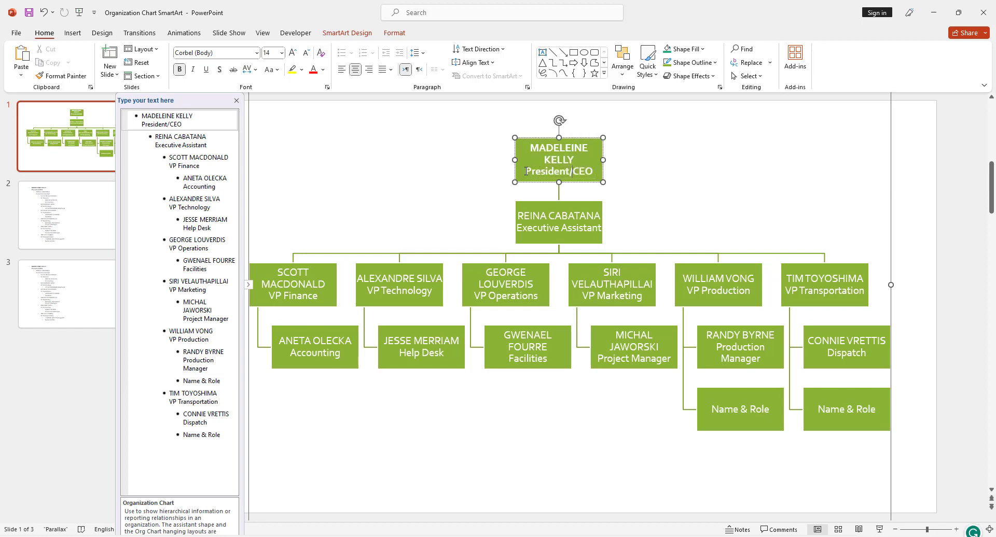
{"action": "left_click_drag", "start_coordinate": [526, 171], "coordinate": [601, 182]}
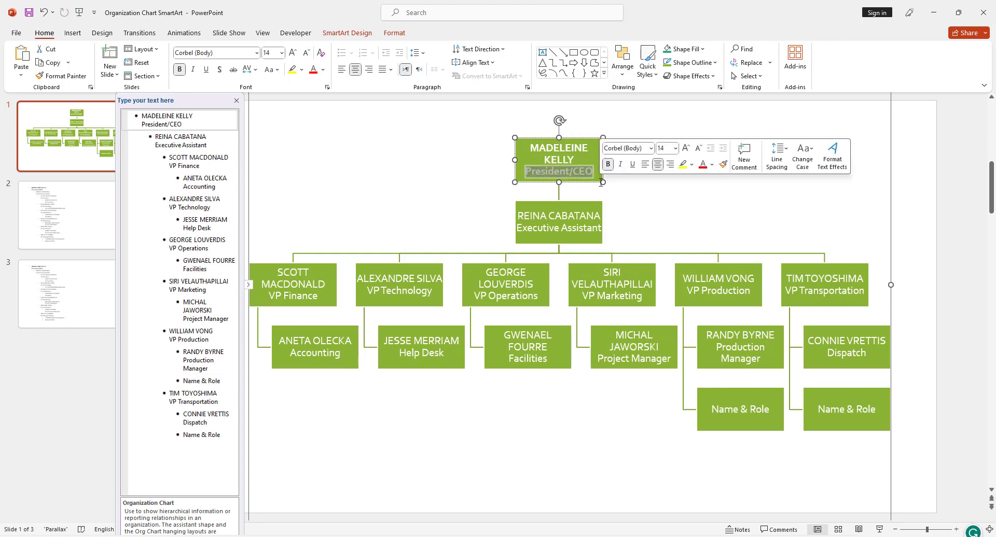
{"action": "left_click", "coordinate": [608, 164]}
{"action": "left_click", "coordinate": [620, 164]}
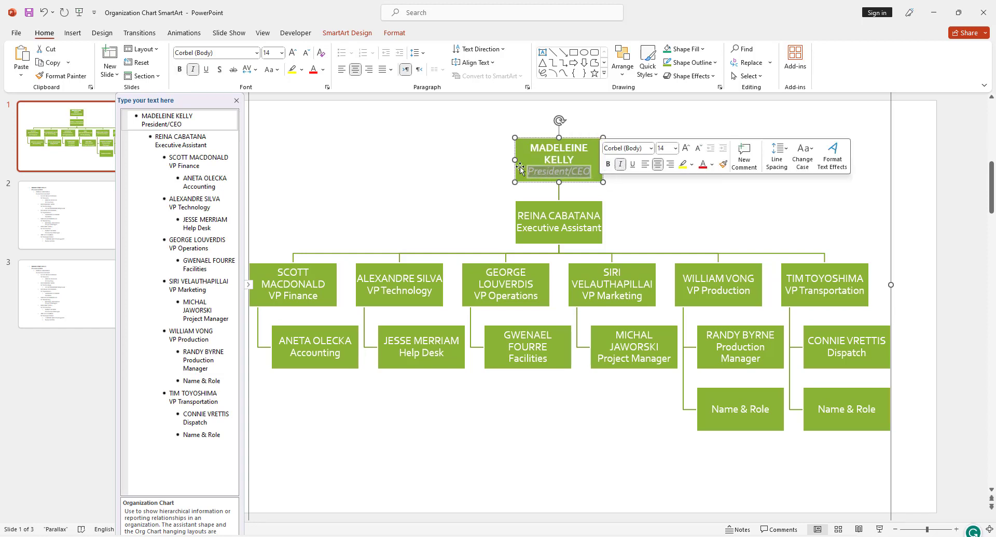
{"action": "left_click", "coordinate": [486, 167]}
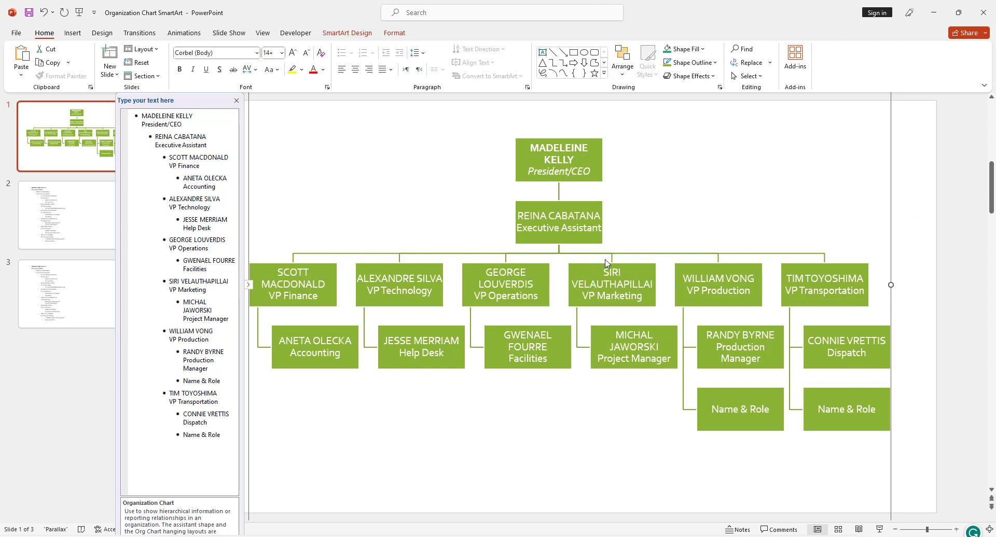
- Move to slide 2 and leave its bulleted staff list unselected
{"action": "left_click", "coordinate": [916, 294]}
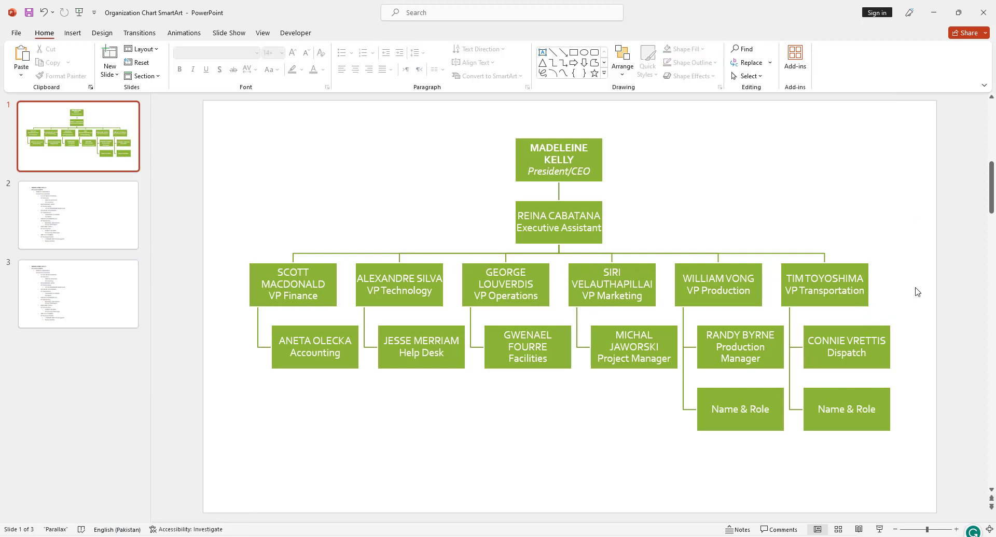
{"action": "left_click", "coordinate": [83, 216]}
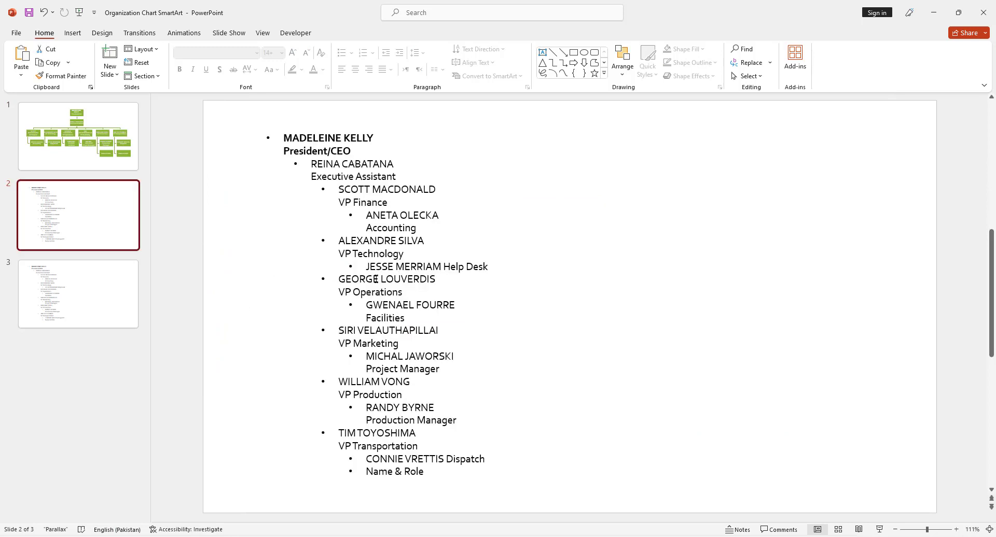
{"action": "left_click", "coordinate": [382, 268]}
{"action": "left_click", "coordinate": [586, 307]}
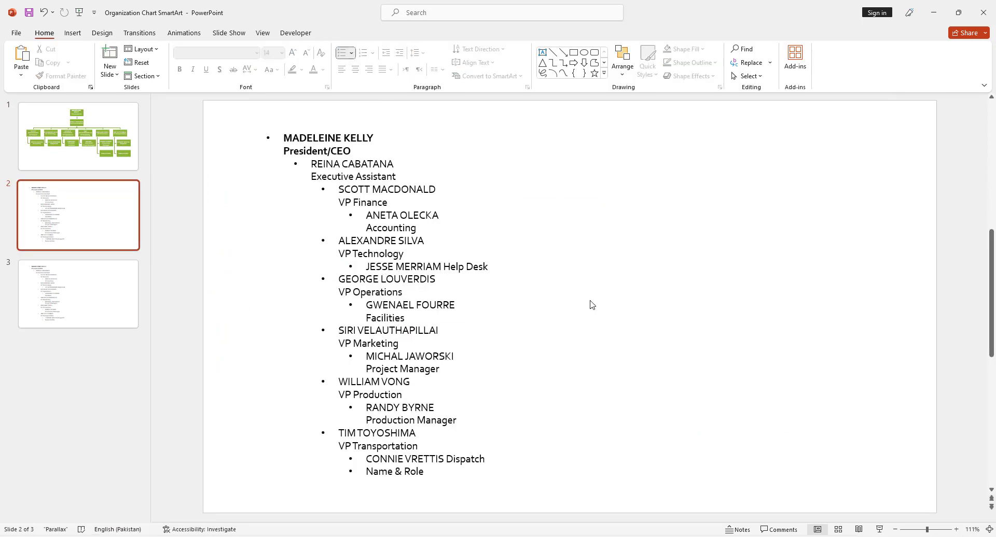
- Insert a Hierarchy > Organization Chart SmartArt from the Insert > SmartArt dialog
{"action": "left_click", "coordinate": [72, 35]}
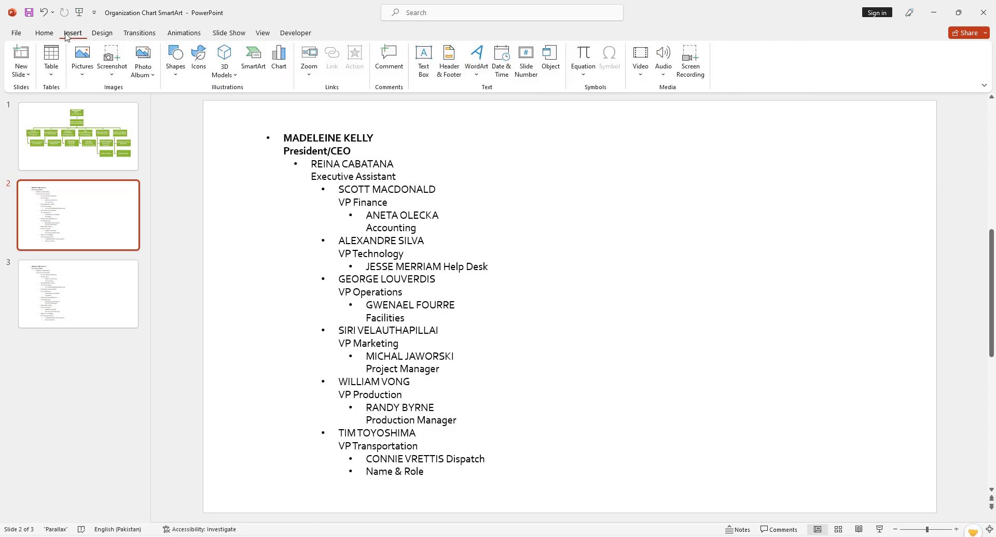
{"action": "left_click", "coordinate": [257, 61]}
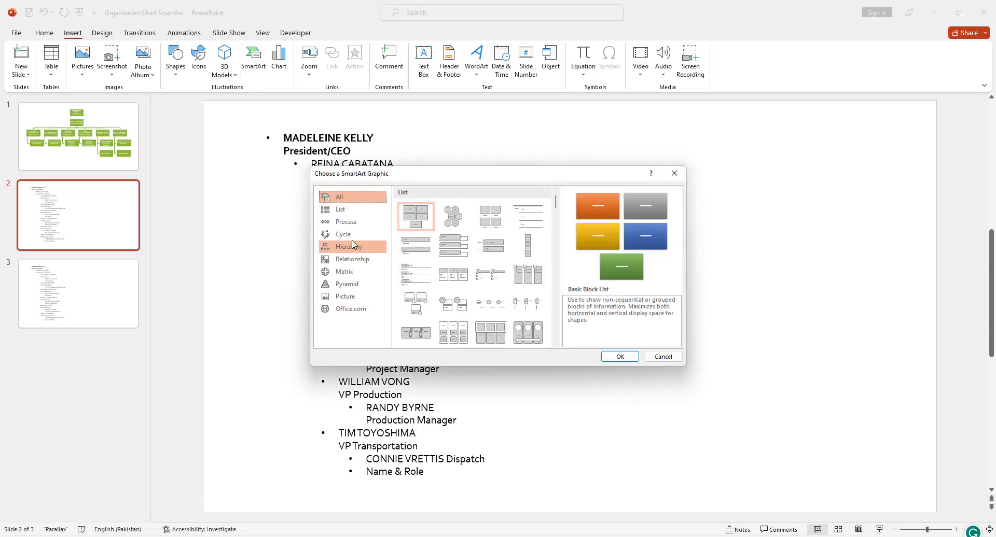
{"action": "left_click", "coordinate": [354, 250]}
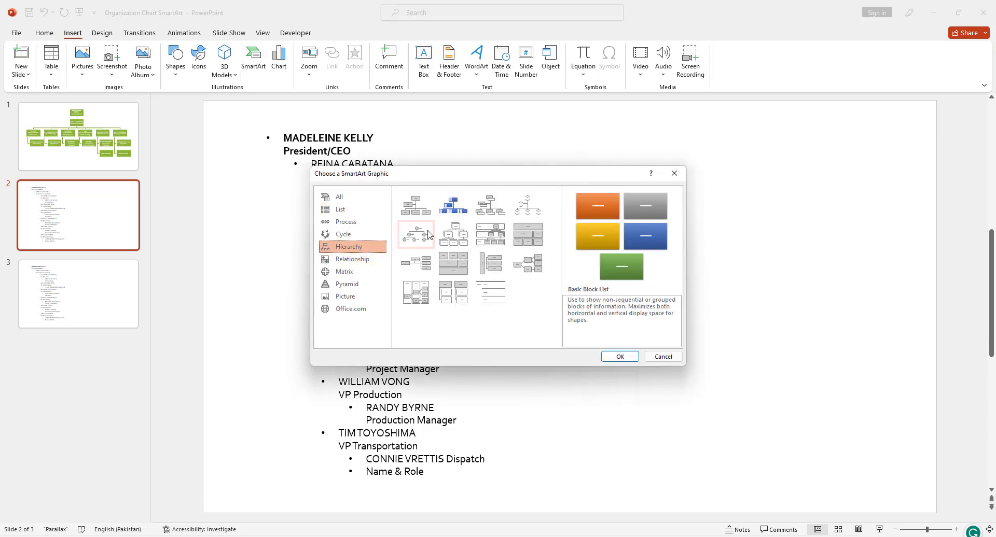
{"action": "left_click", "coordinate": [417, 210]}
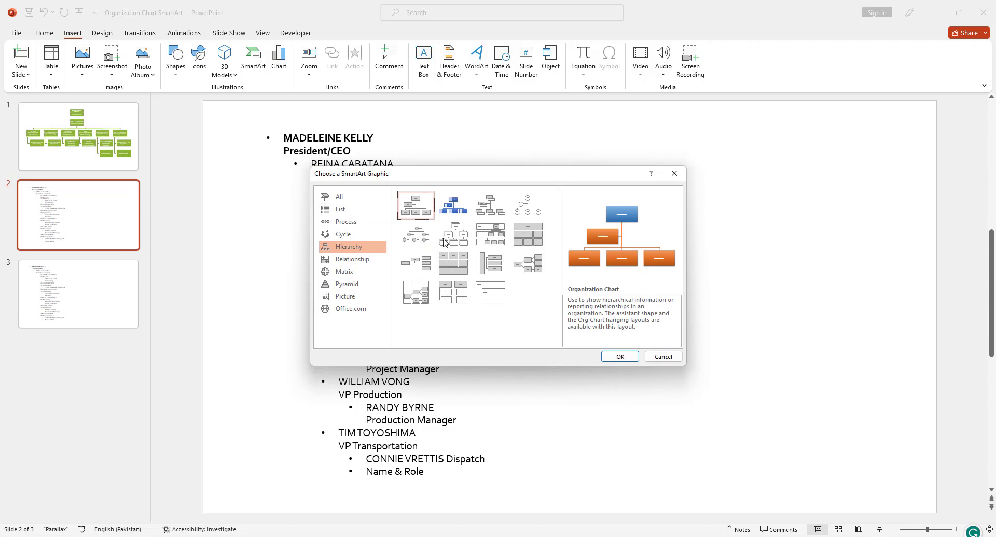
{"action": "left_click", "coordinate": [619, 356]}
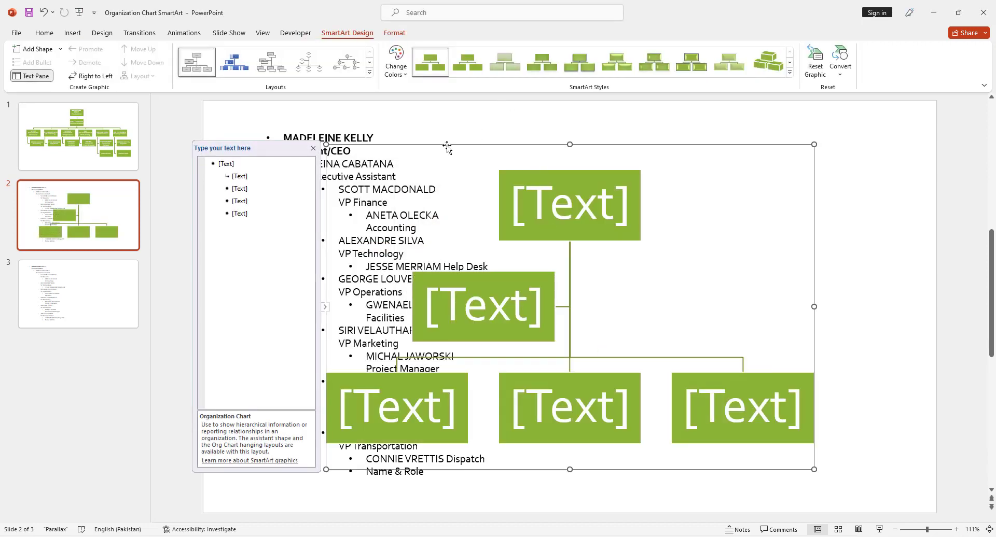
- Move the new org chart to the slide's right and cut out all the bulleted staff list text
{"action": "left_click_drag", "start_coordinate": [447, 148], "coordinate": [667, 151]}
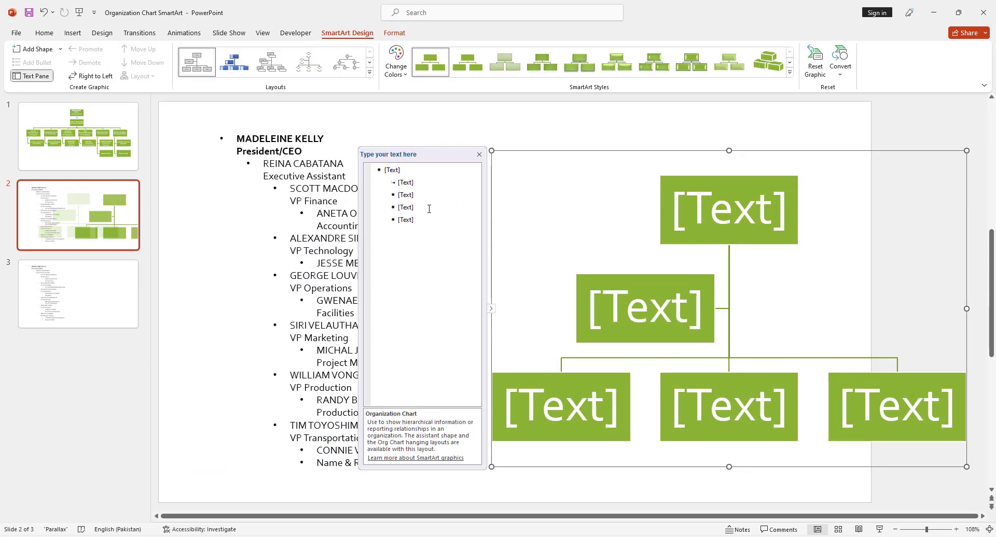
{"action": "left_click", "coordinate": [279, 233]}
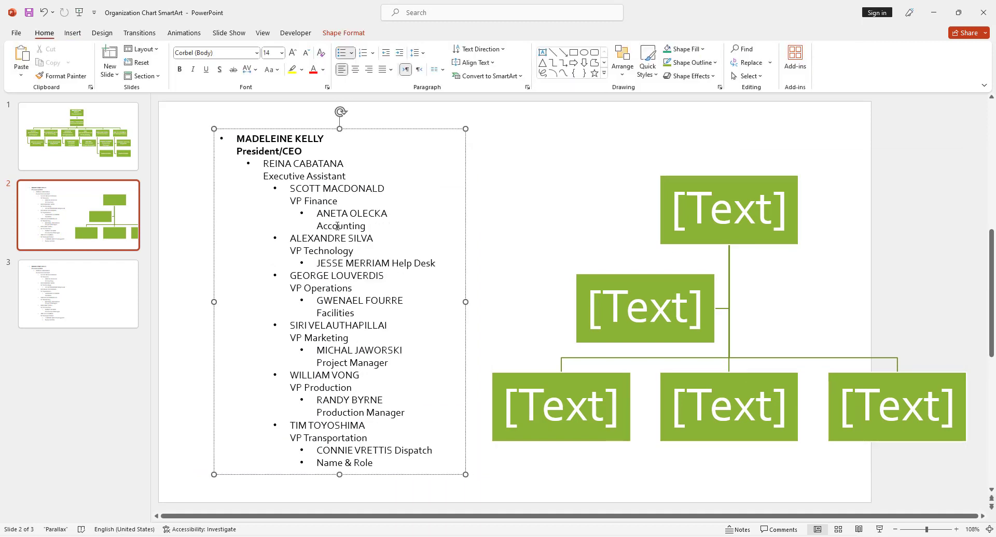
{"action": "key", "text": "ctrl+a"}
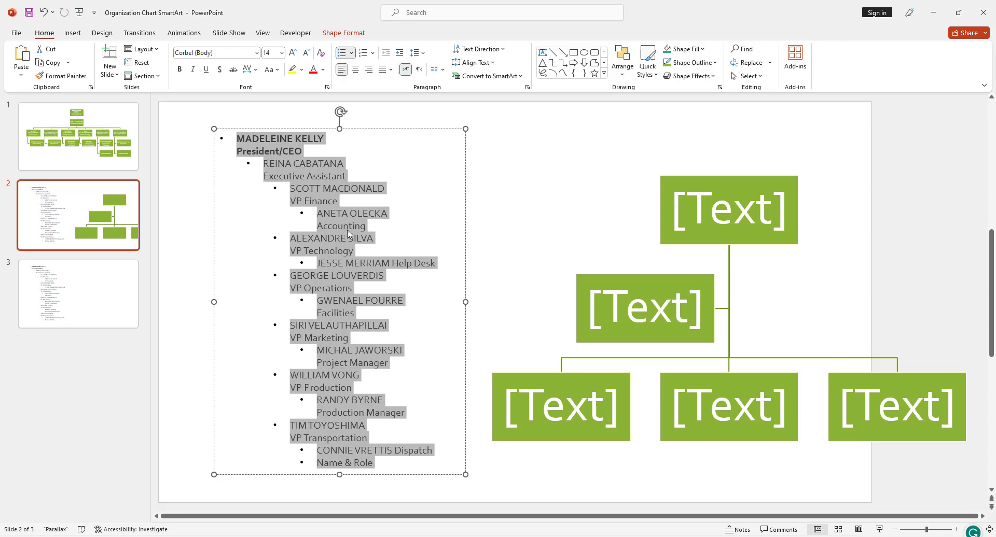
{"action": "key", "text": "ctrl+x"}
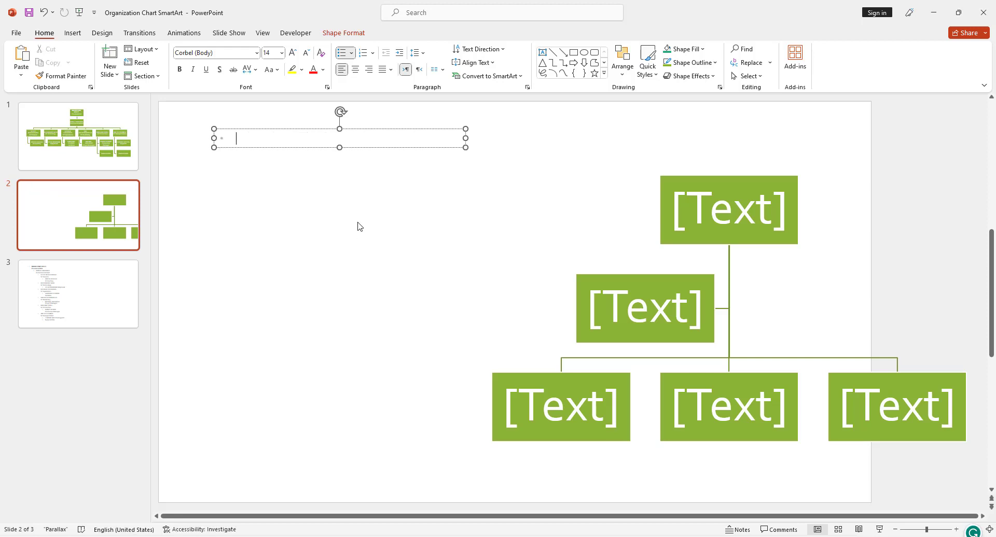
{"action": "left_click", "coordinate": [449, 216]}
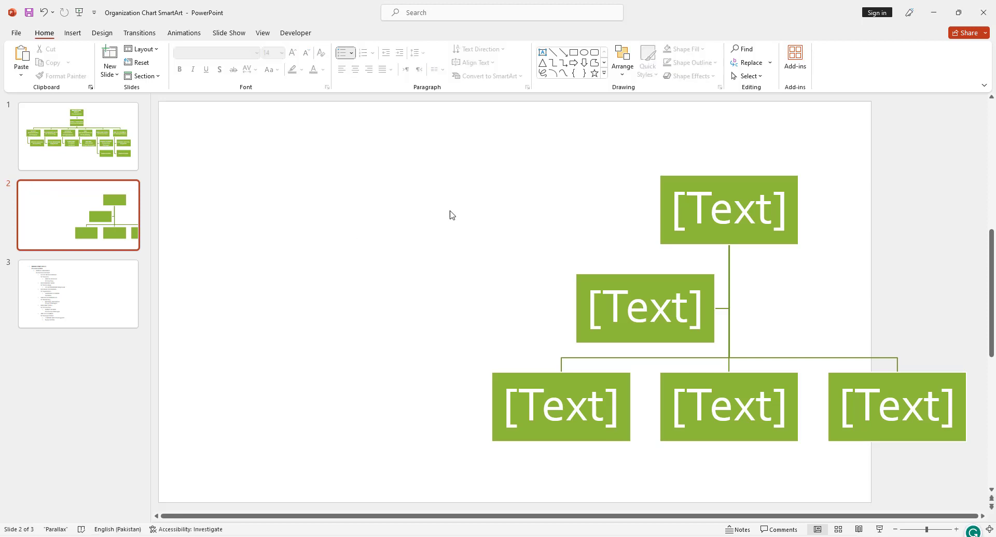
- Paste the staff list over every placeholder entry in the org chart's text outline
{"action": "left_click", "coordinate": [687, 339]}
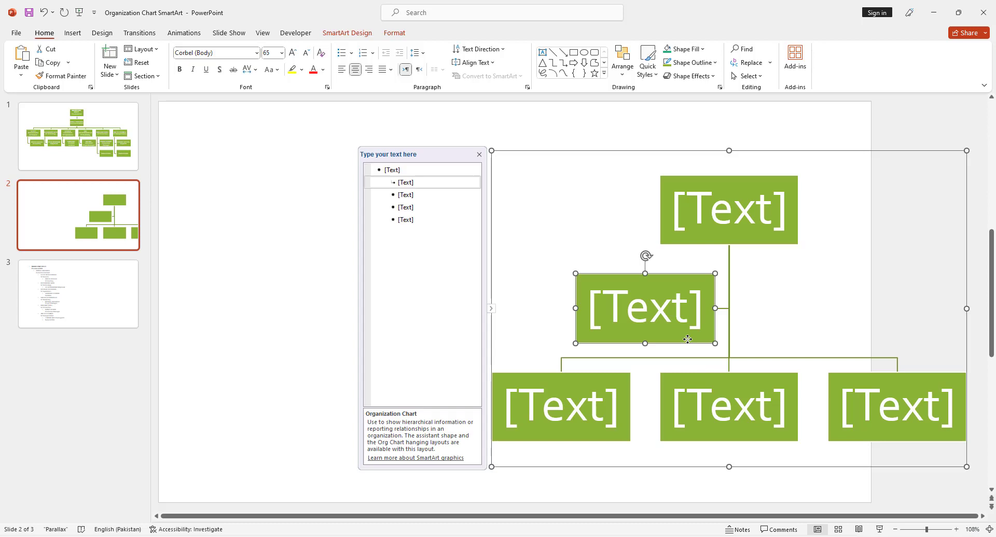
{"action": "left_click", "coordinate": [432, 231]}
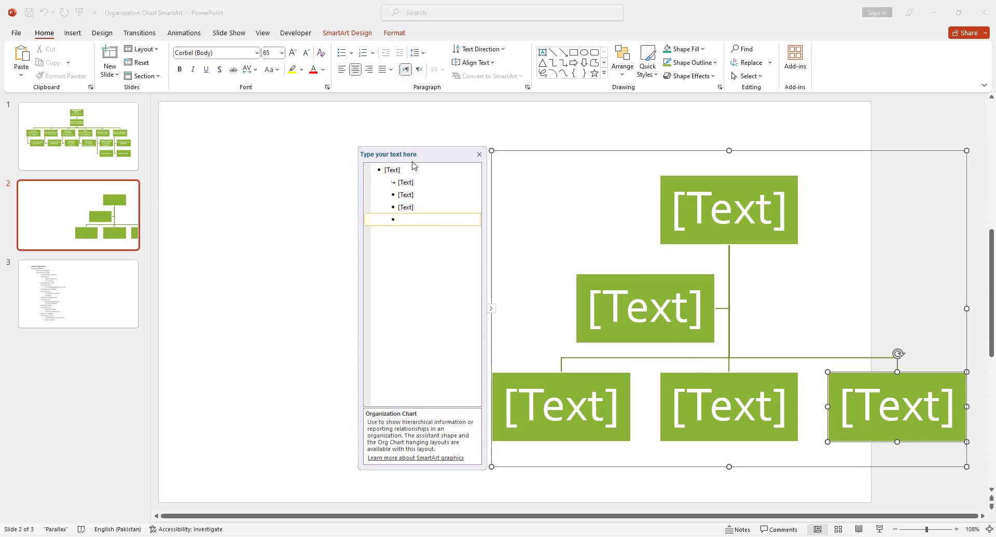
{"action": "key", "text": "ctrl+a"}
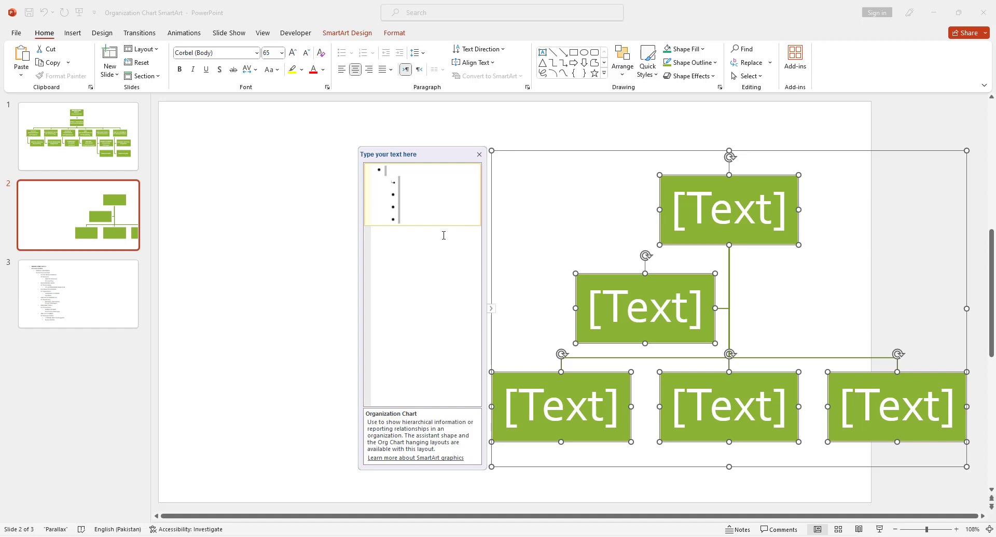
{"action": "key", "text": "ctrl+v"}
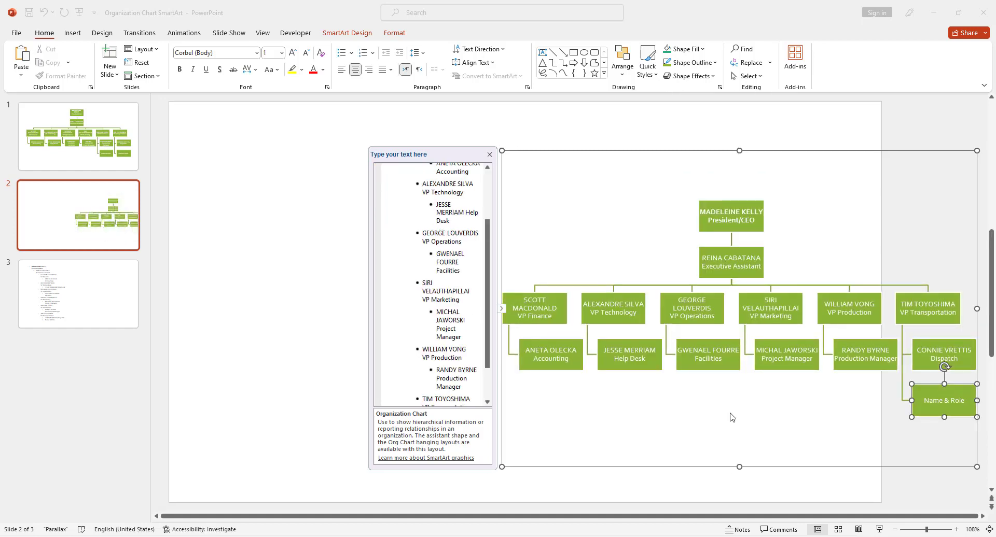
- Drag slide 2's filled org chart left toward the centre of the slide
{"action": "left_click", "coordinate": [693, 126]}
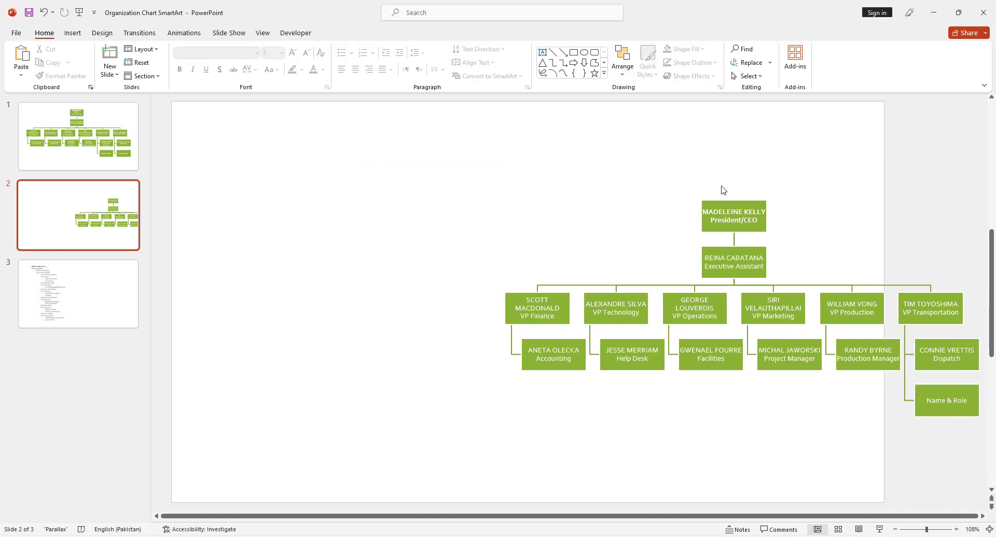
{"action": "left_click", "coordinate": [745, 219]}
{"action": "left_click_drag", "start_coordinate": [771, 154], "coordinate": [593, 141]}
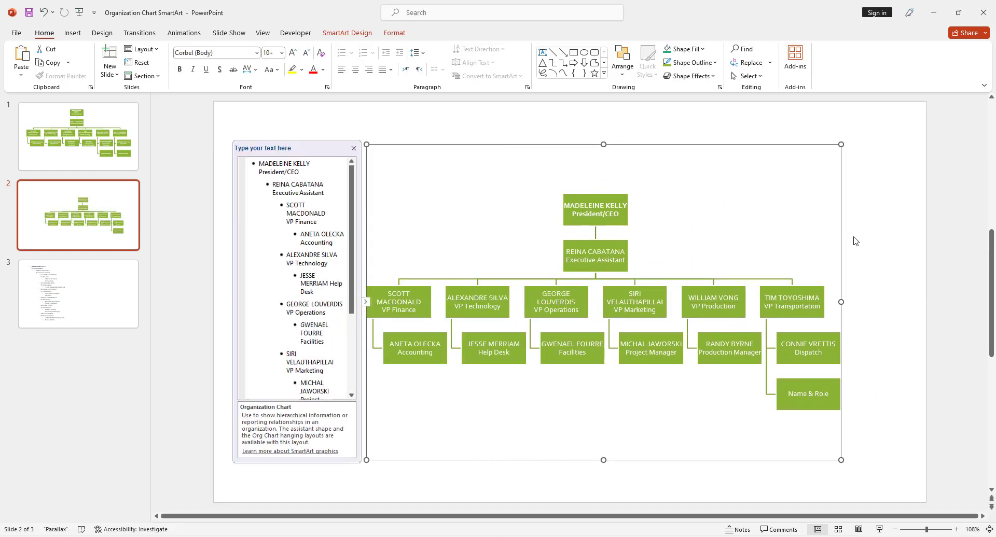
{"action": "left_click", "coordinate": [889, 245]}
- Compare slide 1 with slide 2, then bring up slide 3's bulleted staff list
{"action": "left_click", "coordinate": [75, 132]}
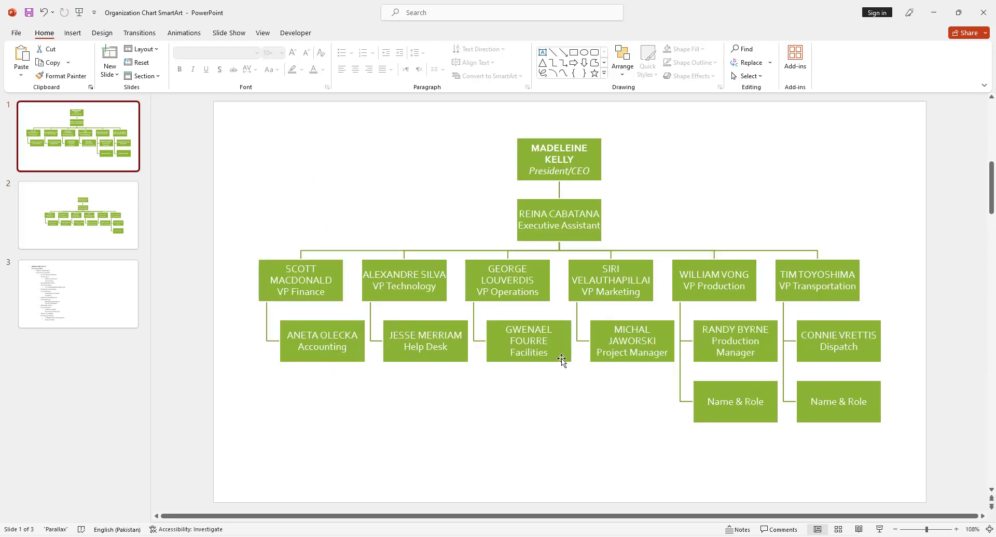
{"action": "key", "text": "Down"}
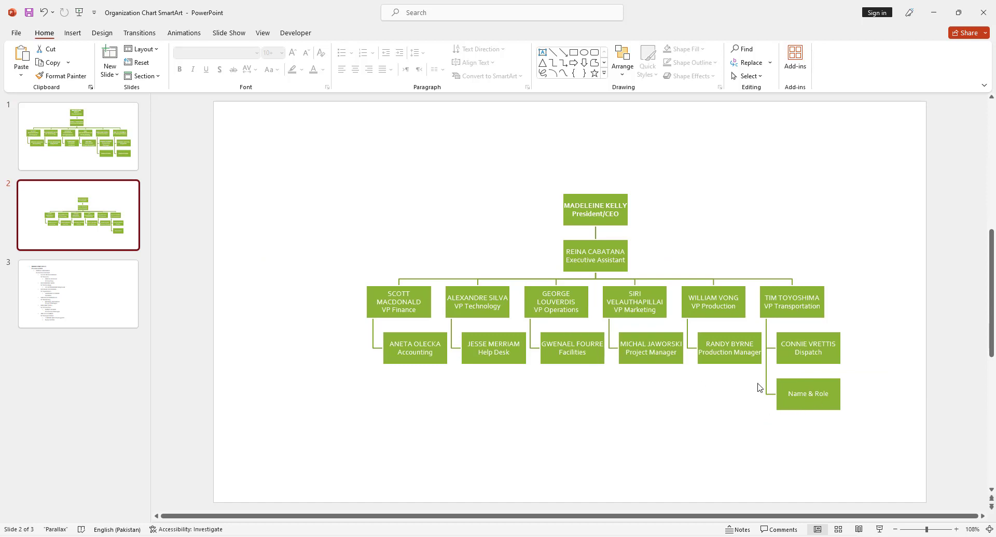
{"action": "left_click", "coordinate": [568, 352]}
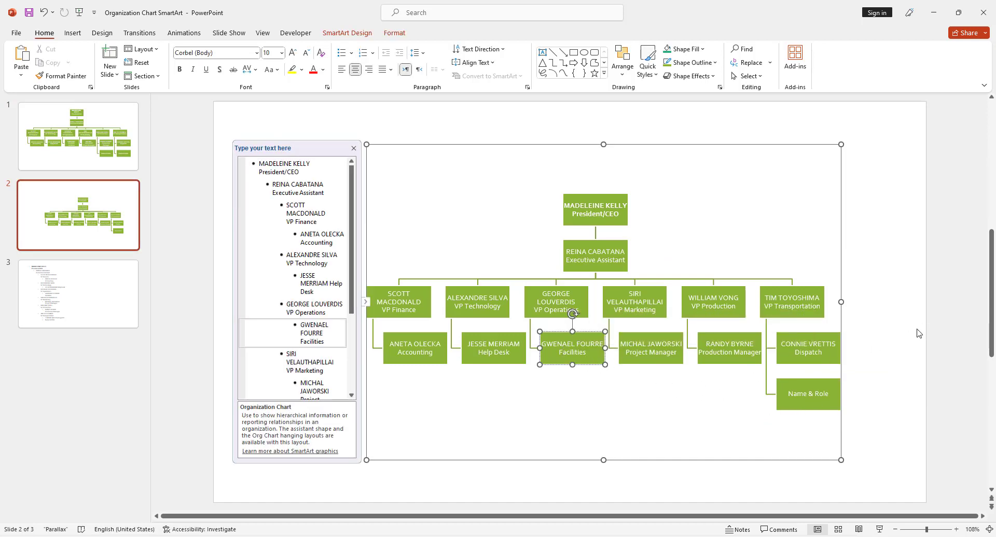
{"action": "left_click", "coordinate": [879, 320]}
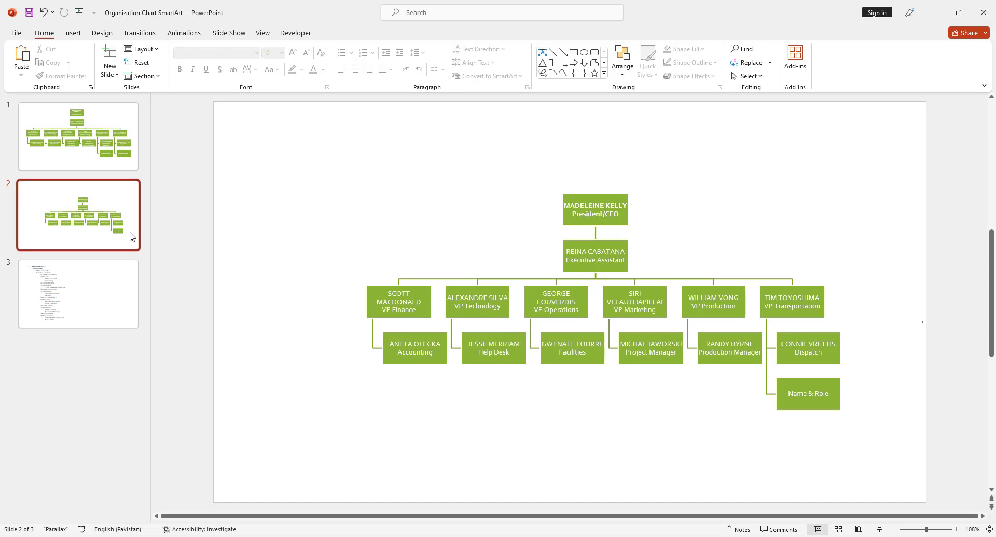
{"action": "left_click", "coordinate": [70, 280]}
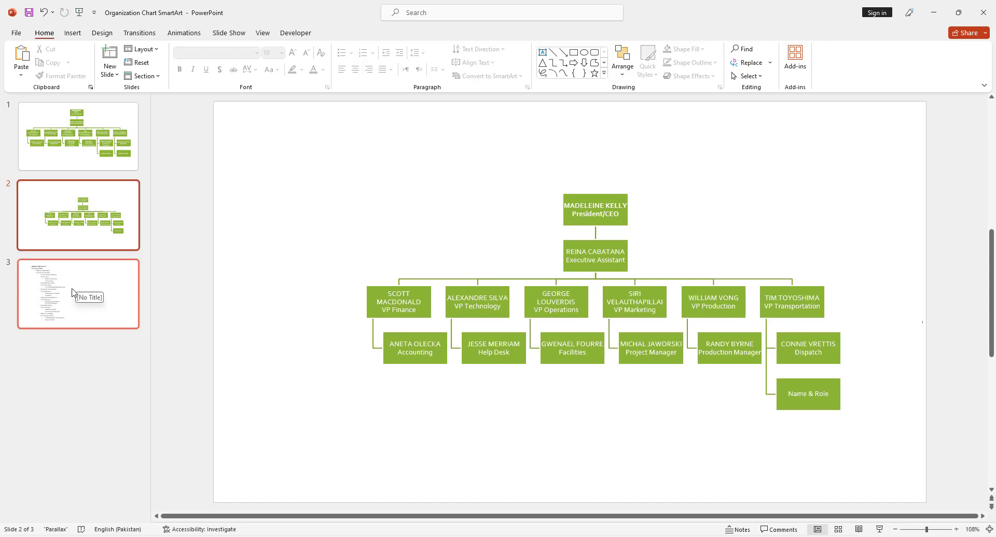
- Add a new fourth slide with the Parallax Content with Caption layout
{"action": "left_click", "coordinate": [110, 74]}
{"action": "left_click", "coordinate": [294, 171]}
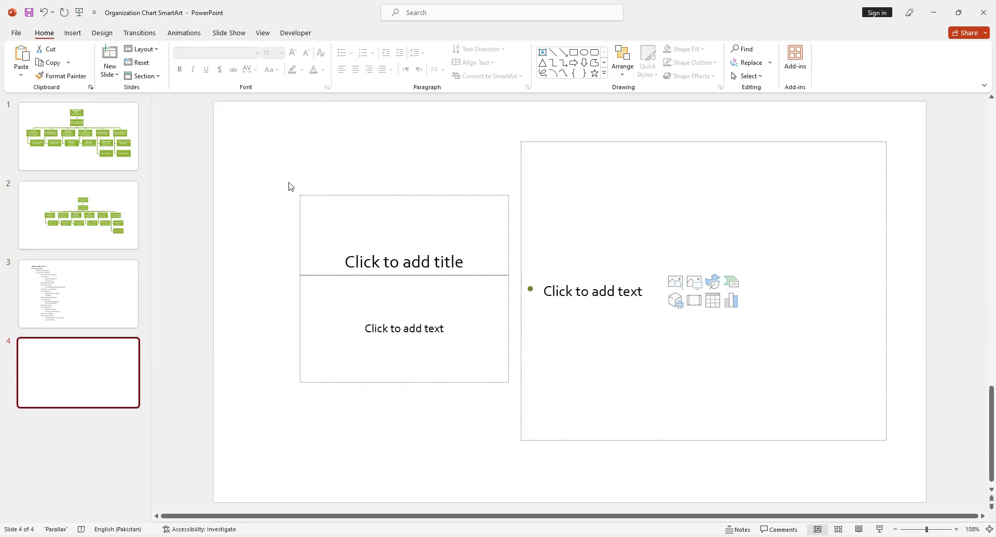
{"action": "left_click", "coordinate": [590, 322]}
{"action": "left_click", "coordinate": [480, 156]}
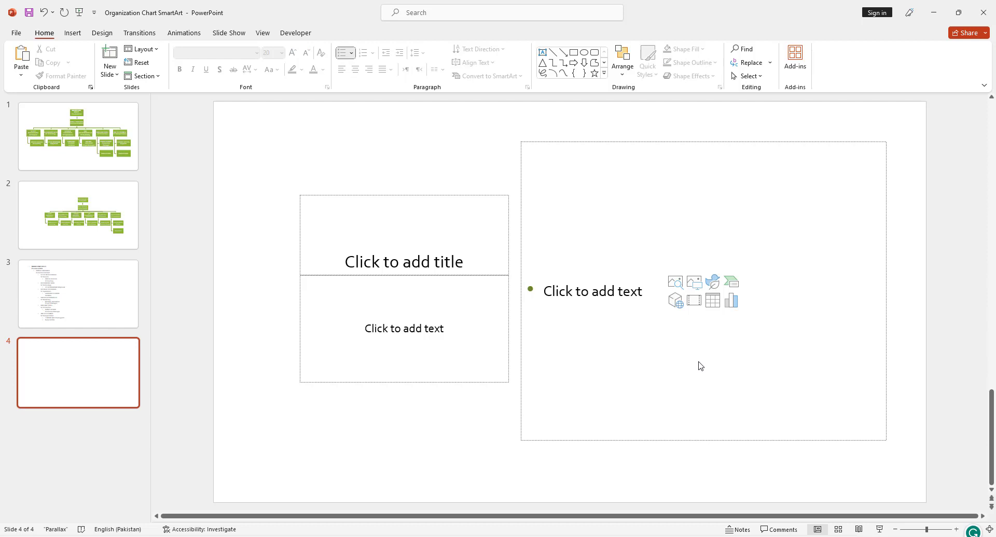
{"action": "left_click", "coordinate": [117, 74]}
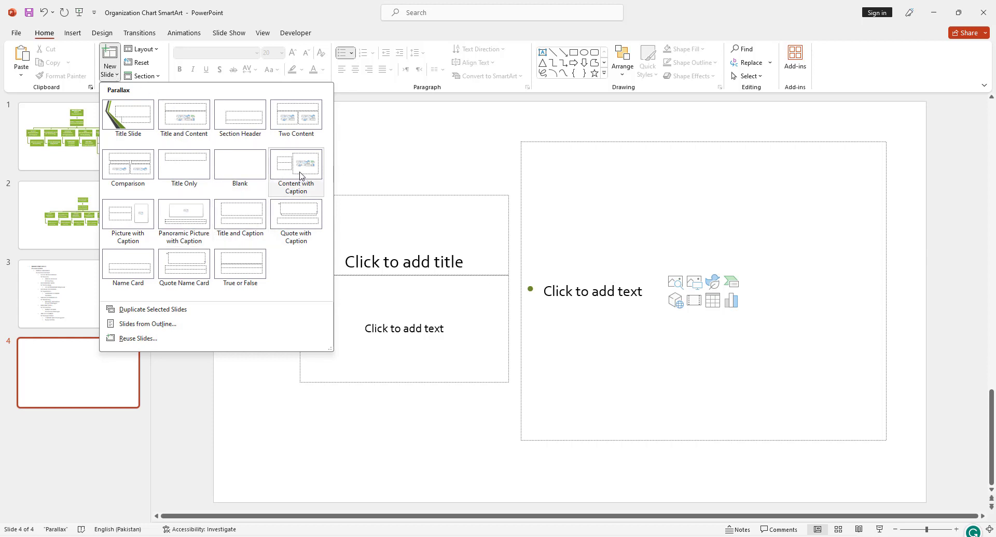
{"action": "left_click", "coordinate": [462, 209]}
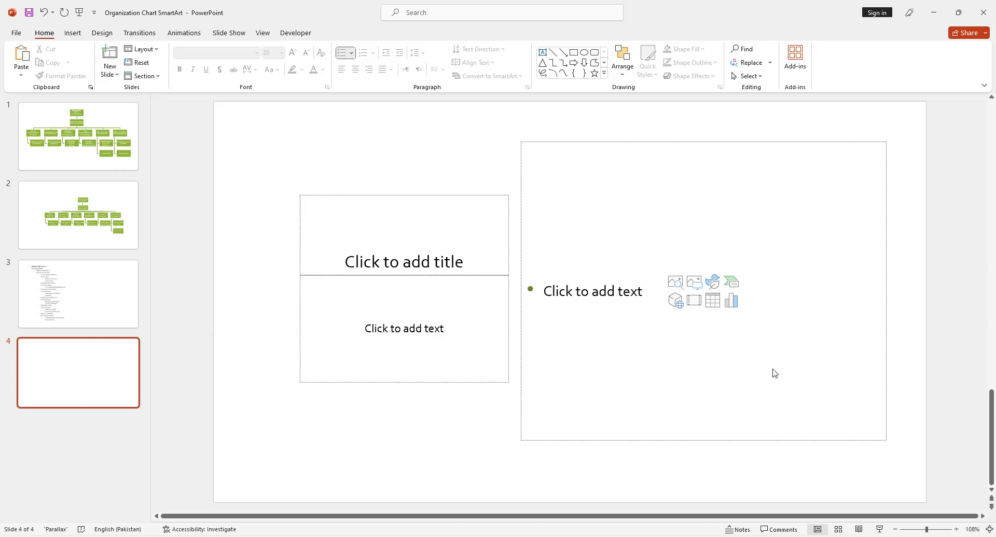
- Insert a Hierarchy > Organization Chart SmartArt into slide 4's content placeholder
{"action": "left_click", "coordinate": [736, 284]}
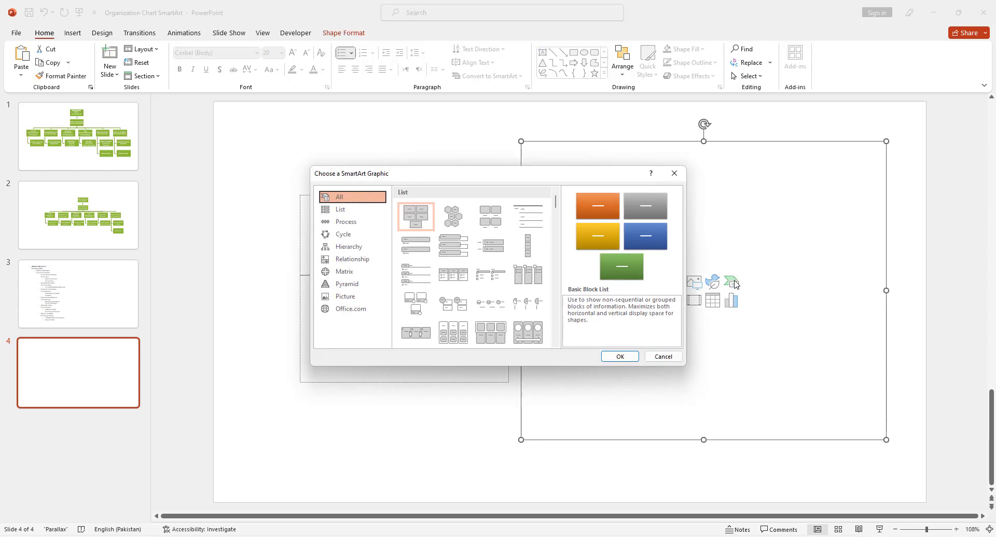
{"action": "left_click", "coordinate": [349, 246]}
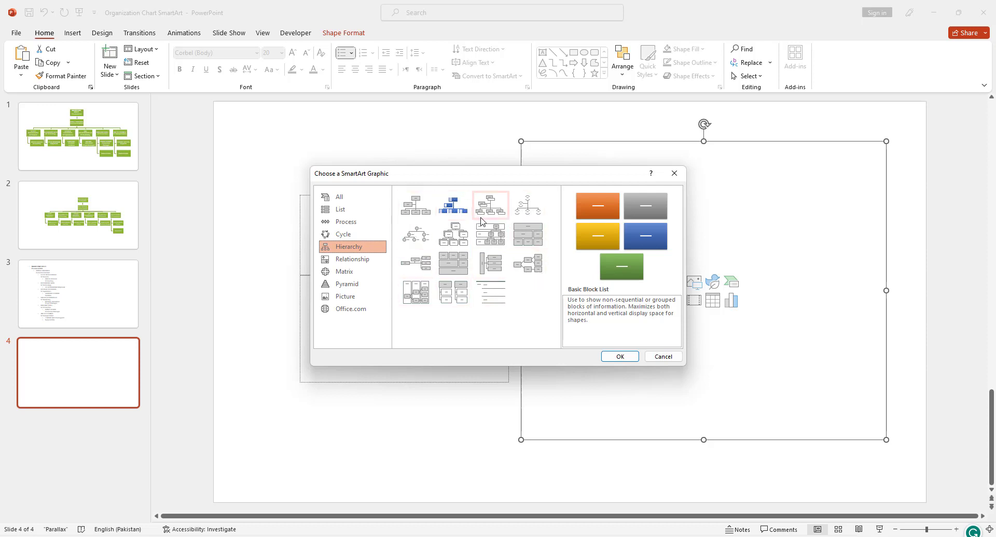
{"action": "left_click", "coordinate": [417, 213]}
{"action": "left_click", "coordinate": [620, 358]}
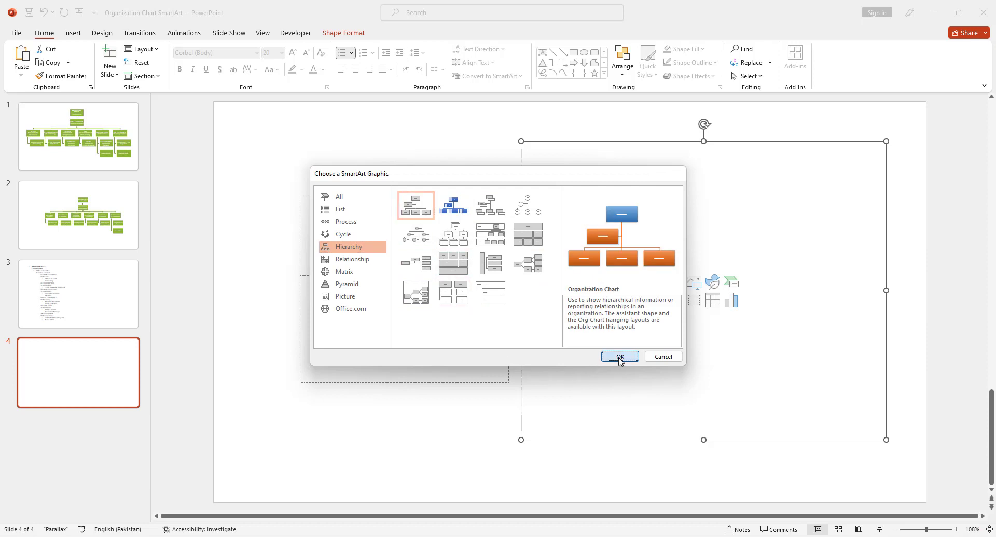
{"action": "left_click", "coordinate": [851, 484]}
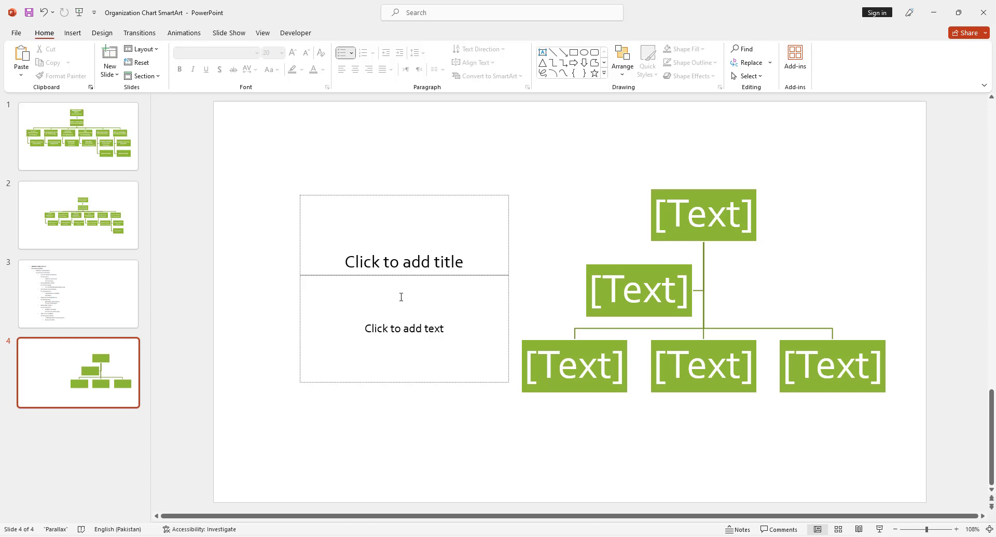
- Select slide 3's staff list and paste it over all entries in slide 4's org chart outline
{"action": "left_click", "coordinate": [78, 294]}
{"action": "left_click", "coordinate": [417, 239]}
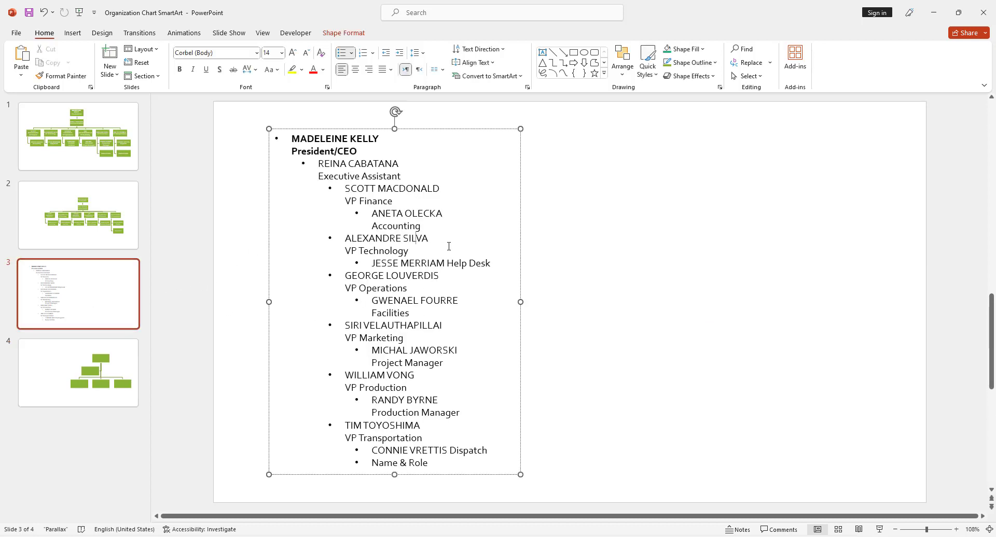
{"action": "key", "text": "ctrl+a"}
{"action": "key", "text": "ctrl+c"}
{"action": "left_click", "coordinate": [76, 366]}
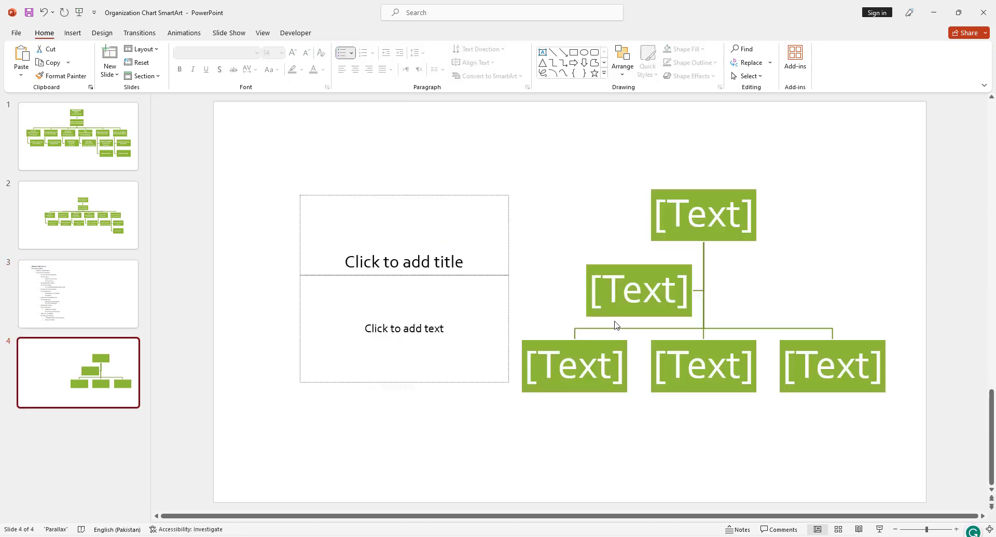
{"action": "left_click", "coordinate": [615, 311]}
{"action": "left_click", "coordinate": [462, 212]}
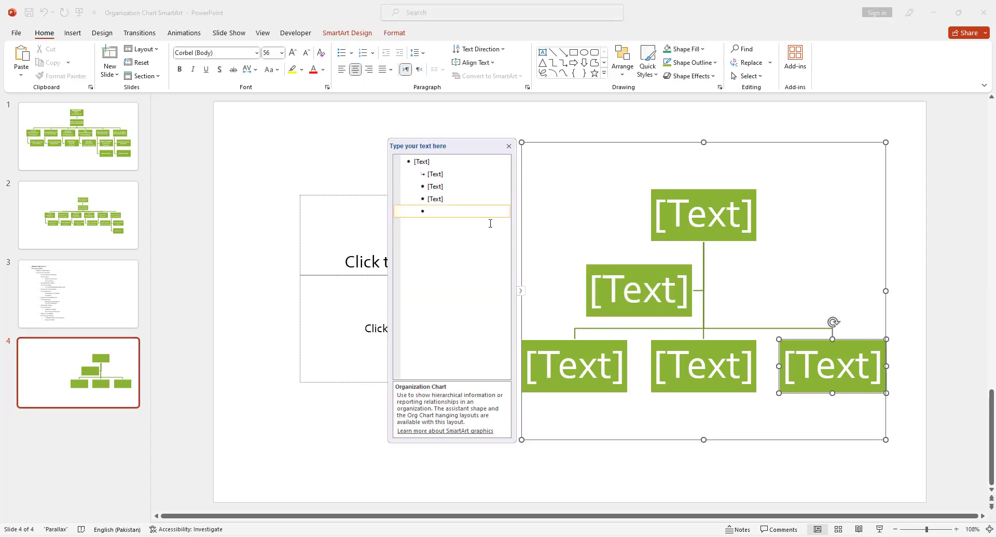
{"action": "key", "text": "ctrl+a"}
{"action": "key", "text": "ctrl+v"}
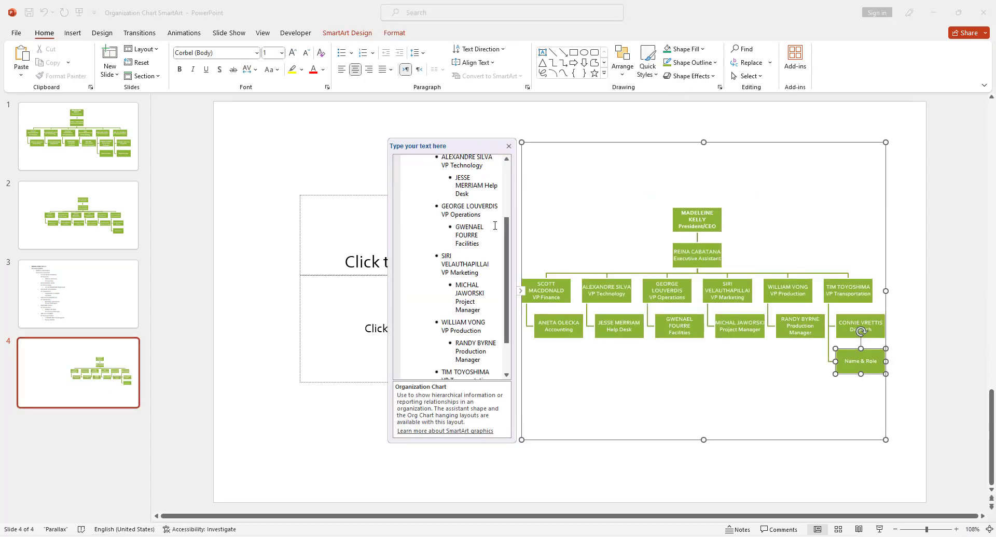
{"action": "left_click", "coordinate": [342, 167]}
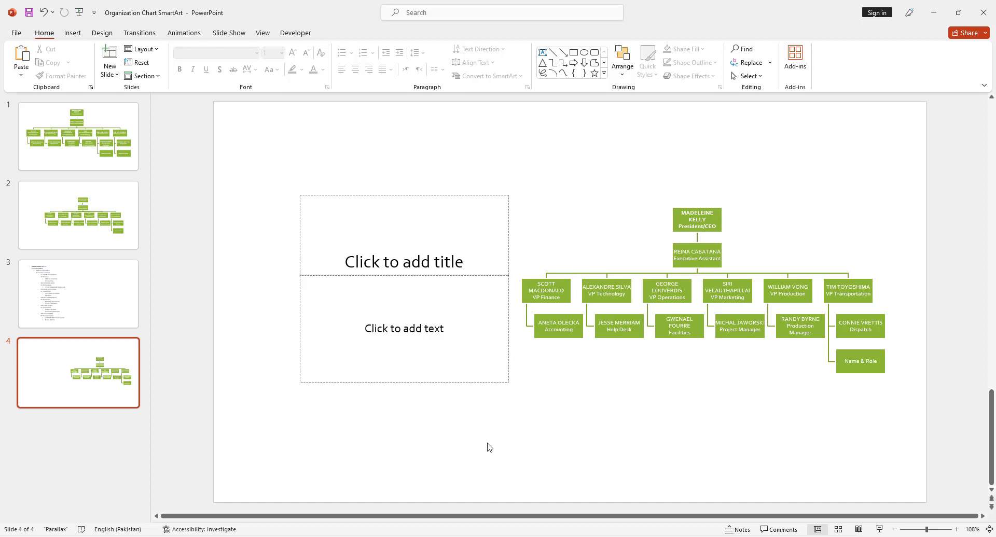
- Review slides 1 through 4 in turn to check the finished org charts
{"action": "left_click", "coordinate": [62, 158]}
{"action": "left_click", "coordinate": [78, 218]}
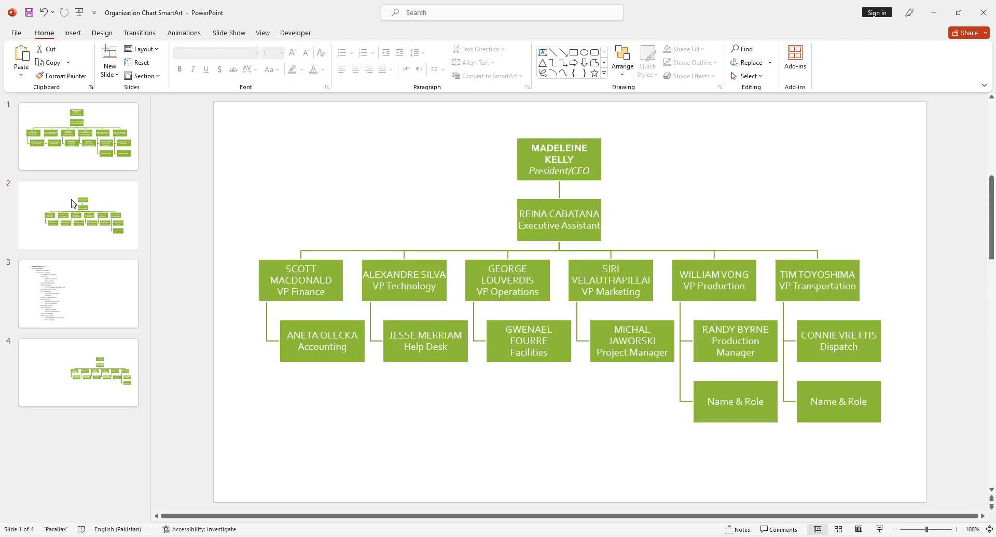
{"action": "left_click", "coordinate": [81, 284]}
{"action": "left_click", "coordinate": [90, 364]}
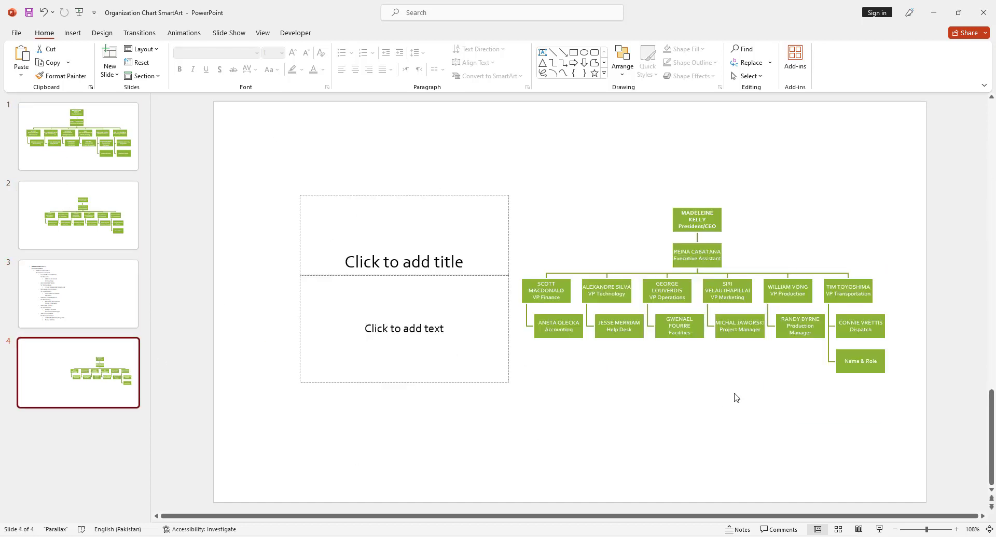